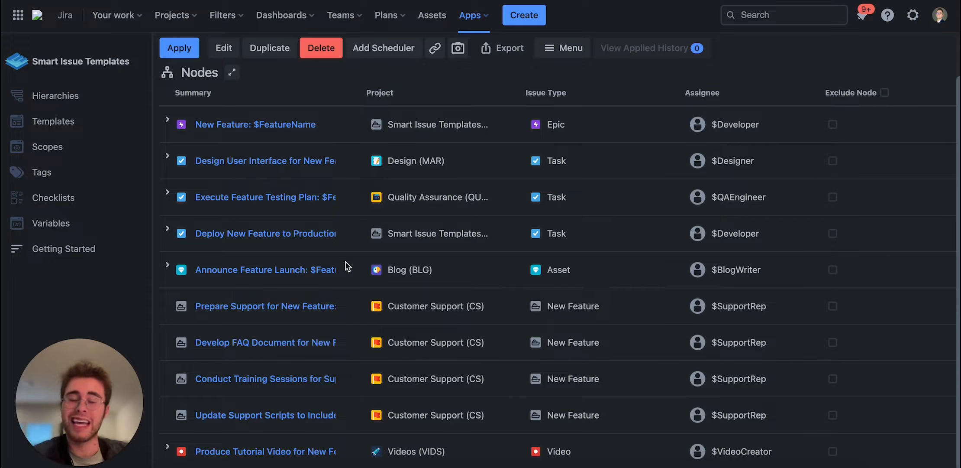
# Open the New Product Feature hierarchy for editing.
pyautogui.scroll(2, 346, 265)
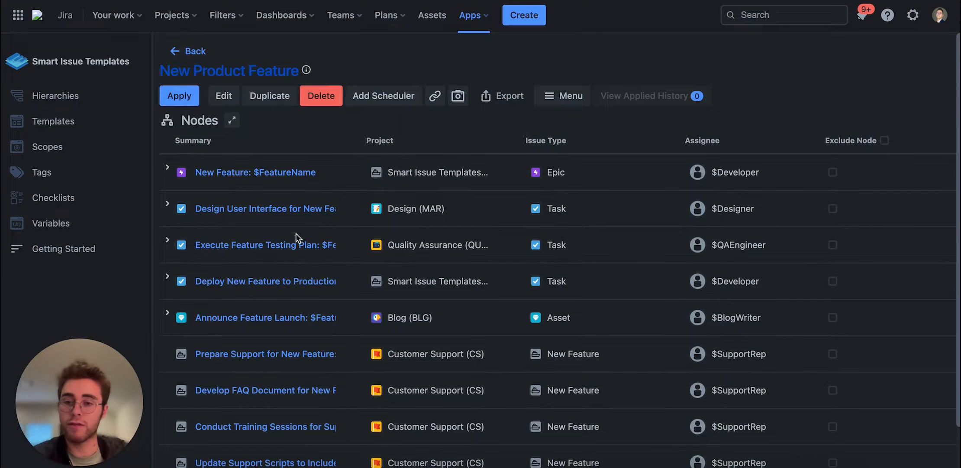
pyautogui.scroll(-2, 296, 238)
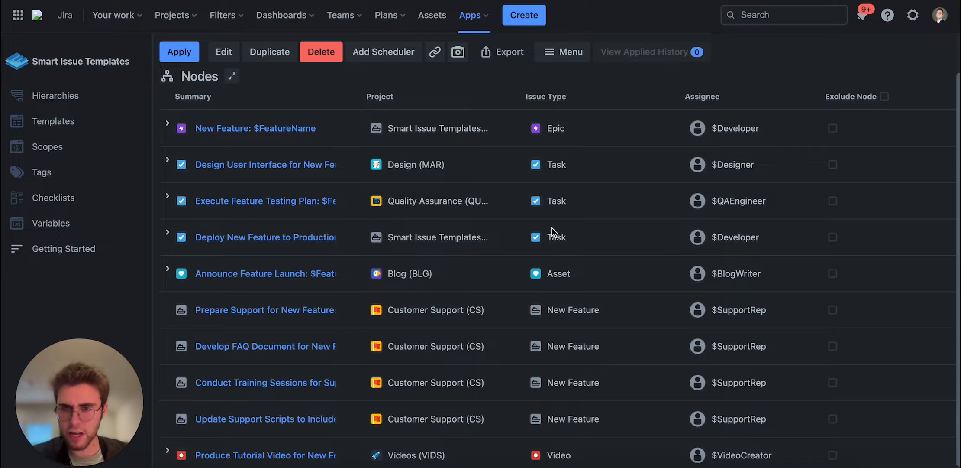
pyautogui.click(225, 53)
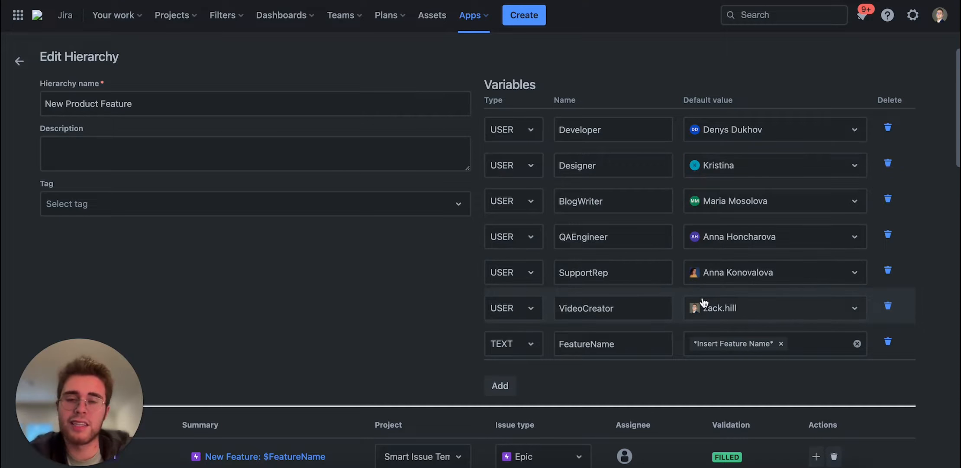
# Change the Developer variable's default value to a different user from the list.
pyautogui.click(738, 130)
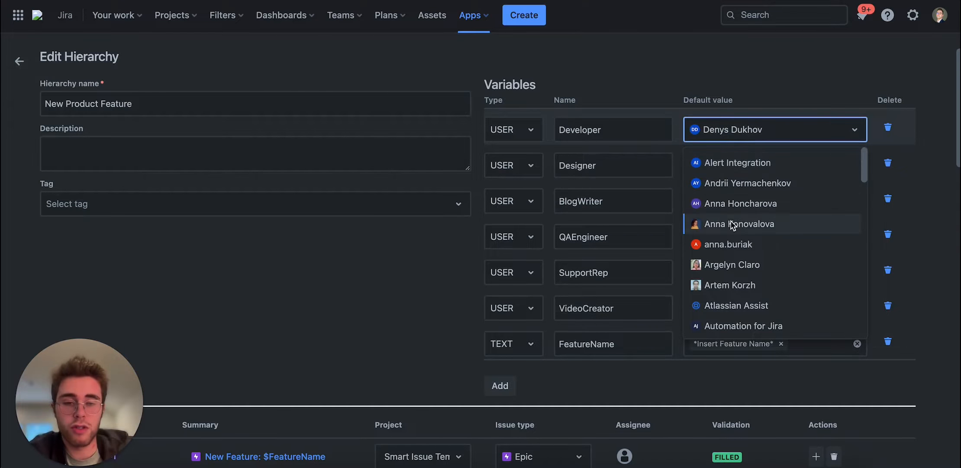
pyautogui.scroll(-10, 731, 220)
pyautogui.scroll(12, 731, 210)
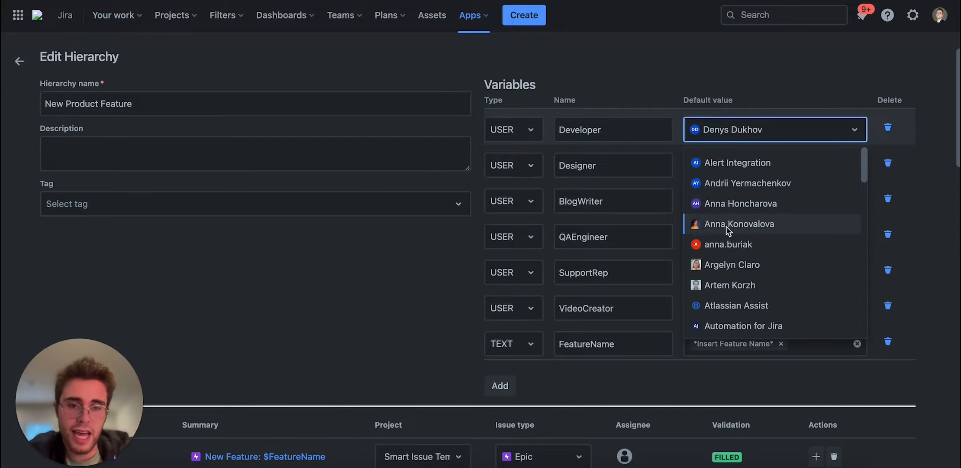
pyautogui.click(722, 245)
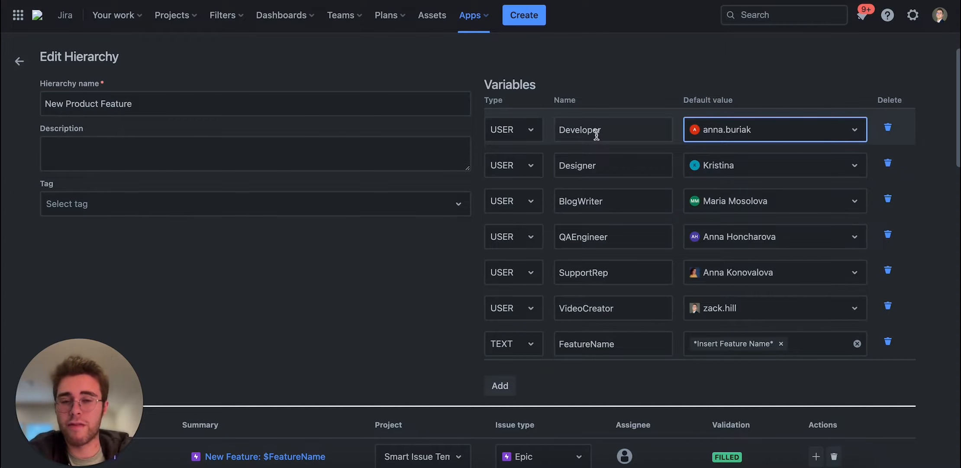
# Restore the original user as the Developer variable's default value by searching for "den".
pyautogui.scroll(-6, 515, 142)
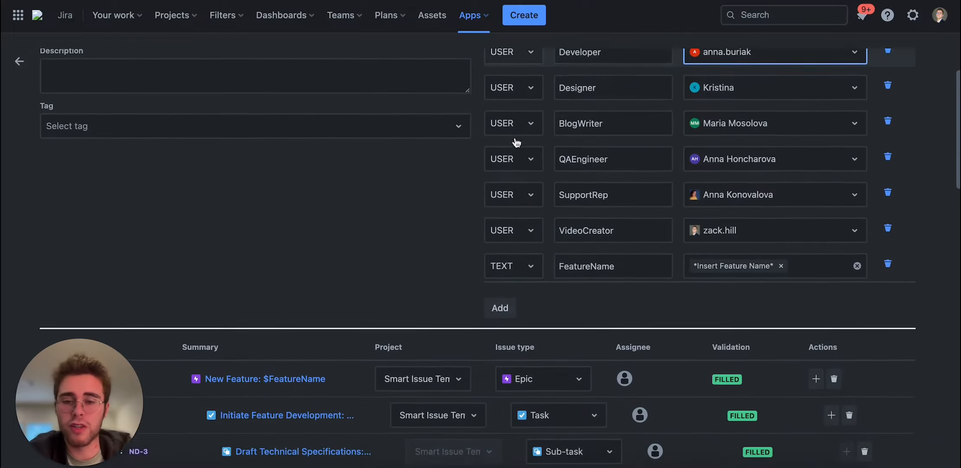
pyautogui.scroll(-8, 403, 346)
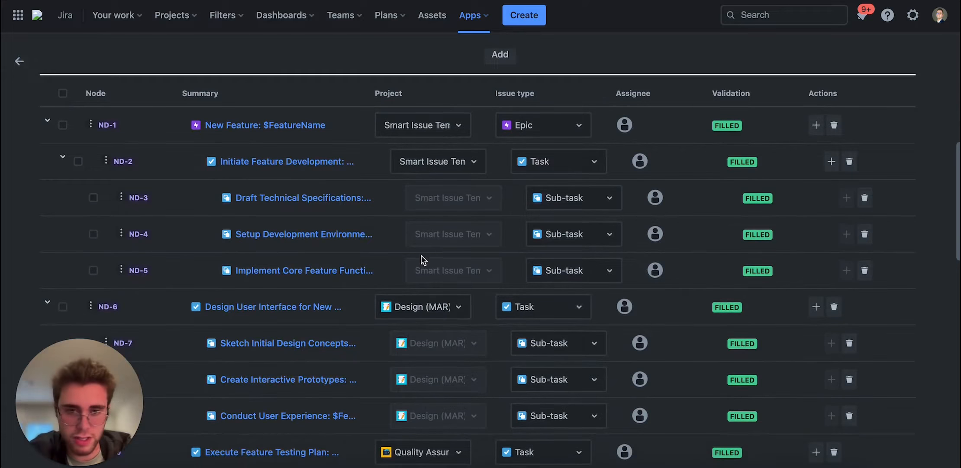
pyautogui.scroll(15, 421, 260)
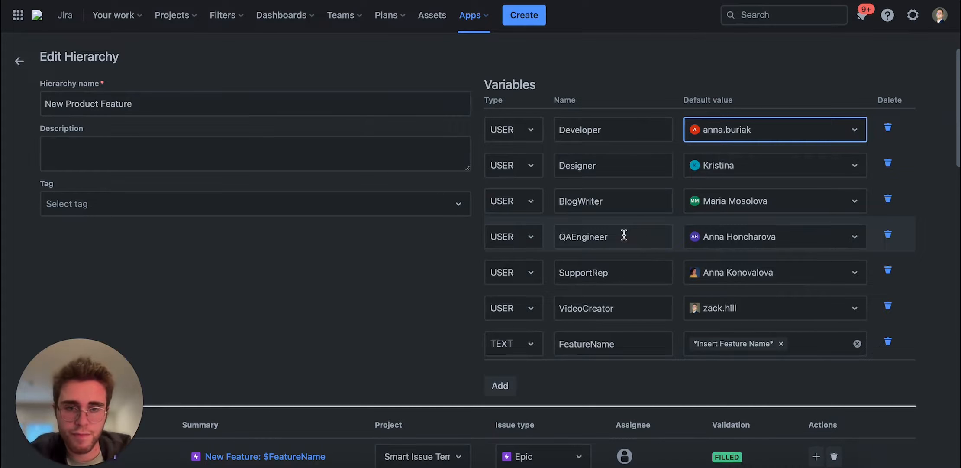
pyautogui.click(757, 130)
pyautogui.write('den')
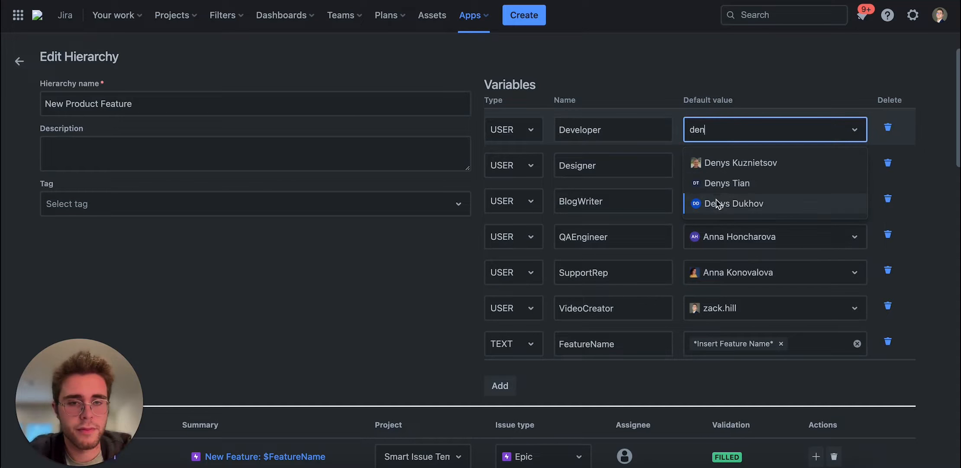
pyautogui.click(716, 205)
pyautogui.click(420, 271)
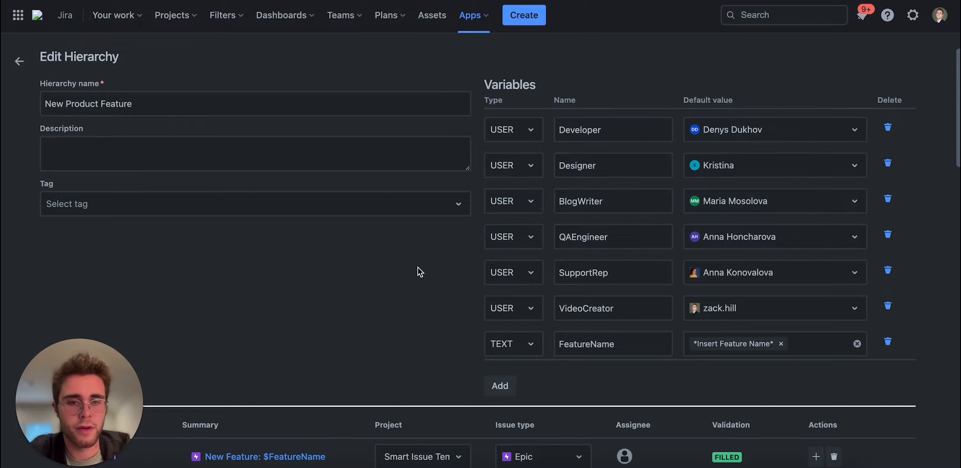
# Examine how the user variables and FeatureName are used in the hierarchy nodes' summaries and assignees.
pyautogui.scroll(-2, 419, 272)
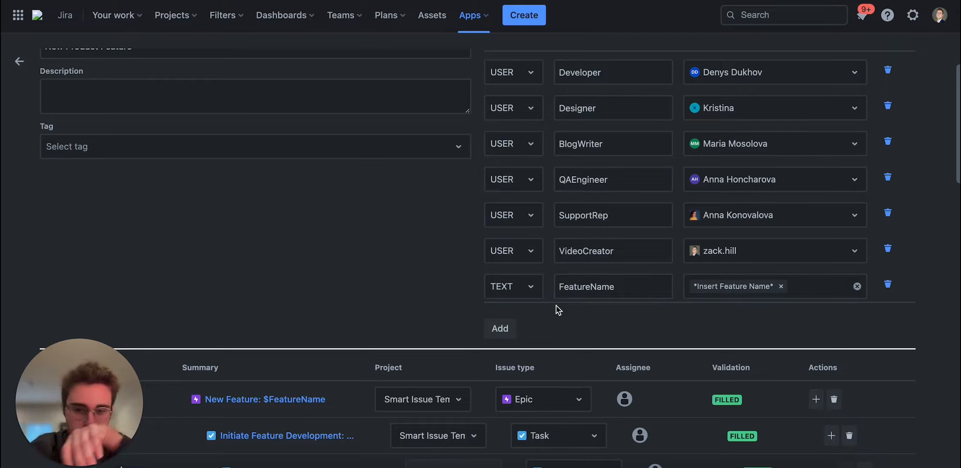
pyautogui.scroll(-6, 392, 299)
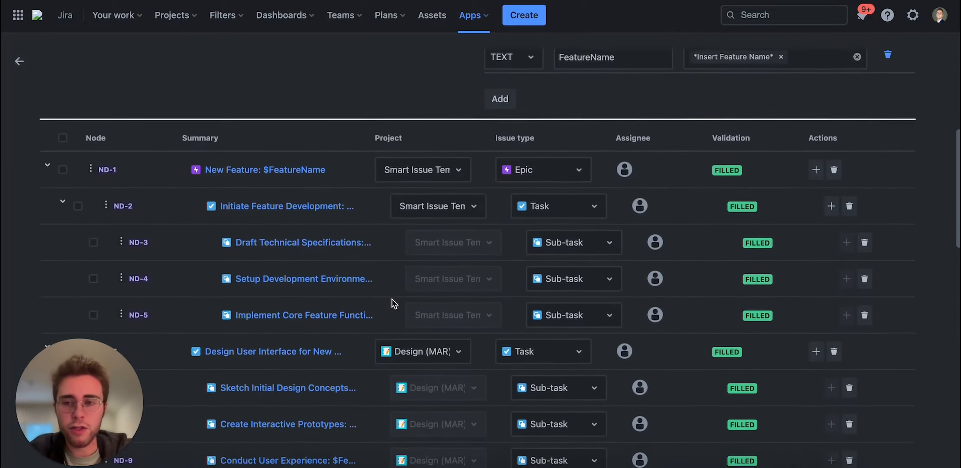
pyautogui.scroll(-1, 392, 299)
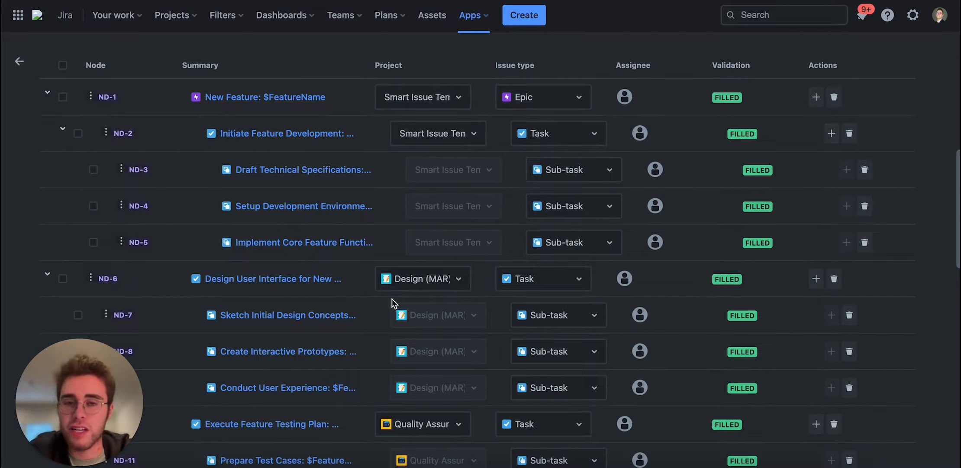
pyautogui.scroll(7, 392, 299)
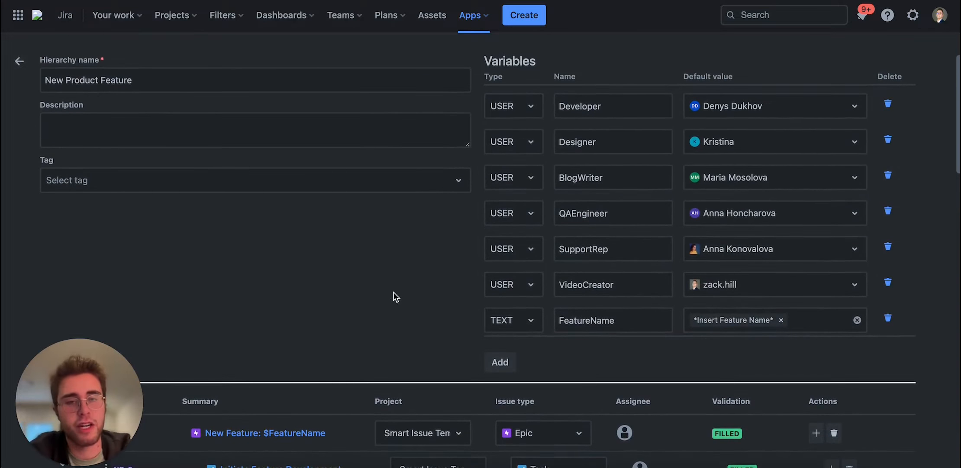
pyautogui.scroll(-7, 496, 243)
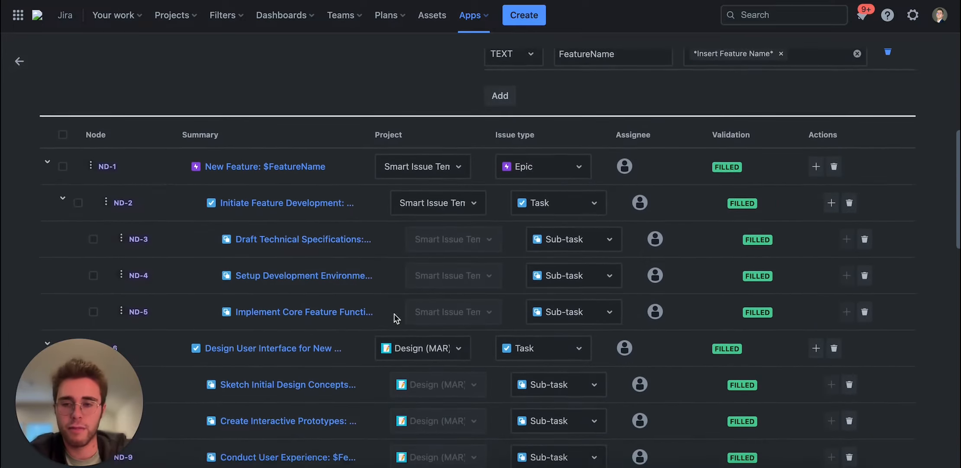
pyautogui.scroll(7, 395, 313)
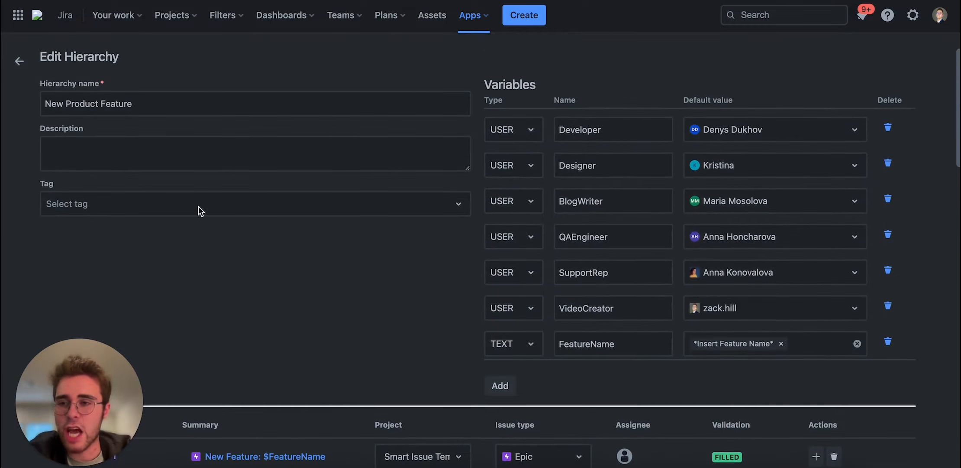
pyautogui.scroll(-7, 272, 216)
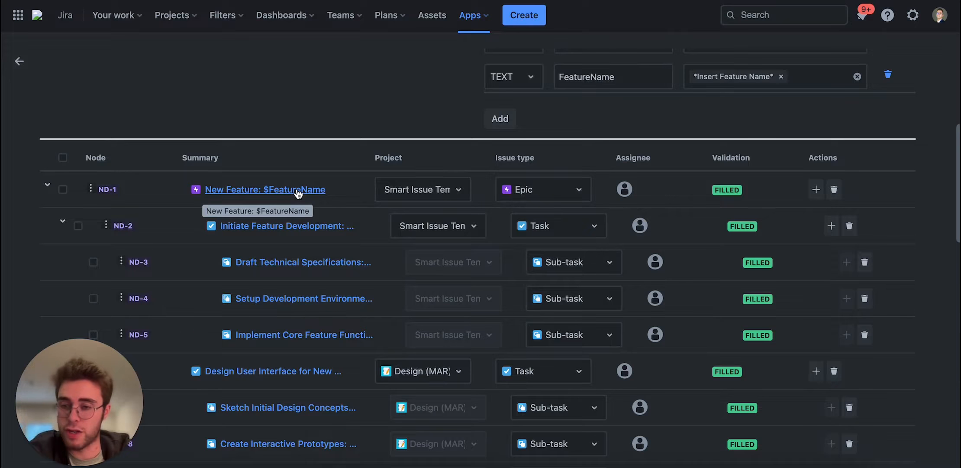
pyautogui.scroll(2, 298, 192)
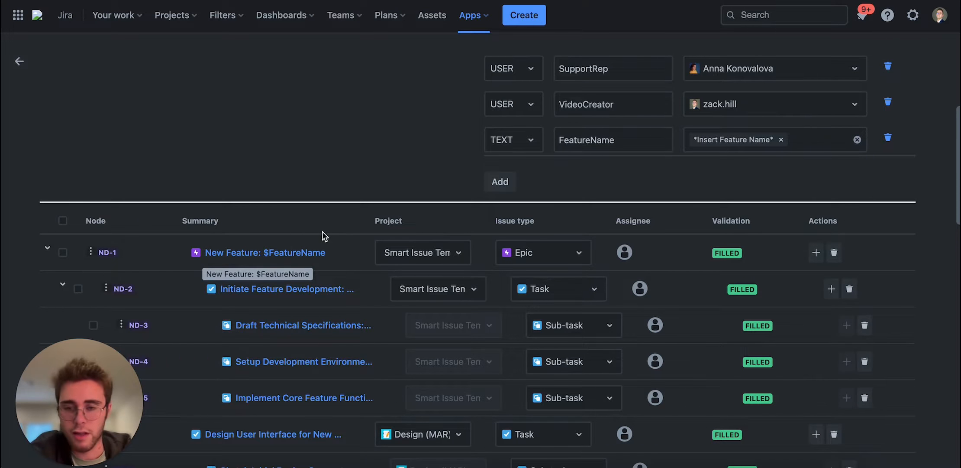
pyautogui.scroll(-2, 347, 234)
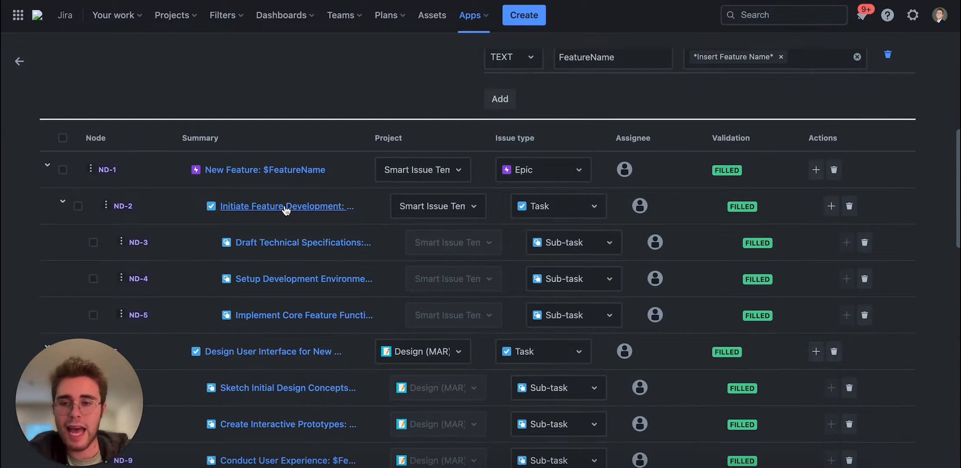
pyautogui.scroll(-1, 277, 205)
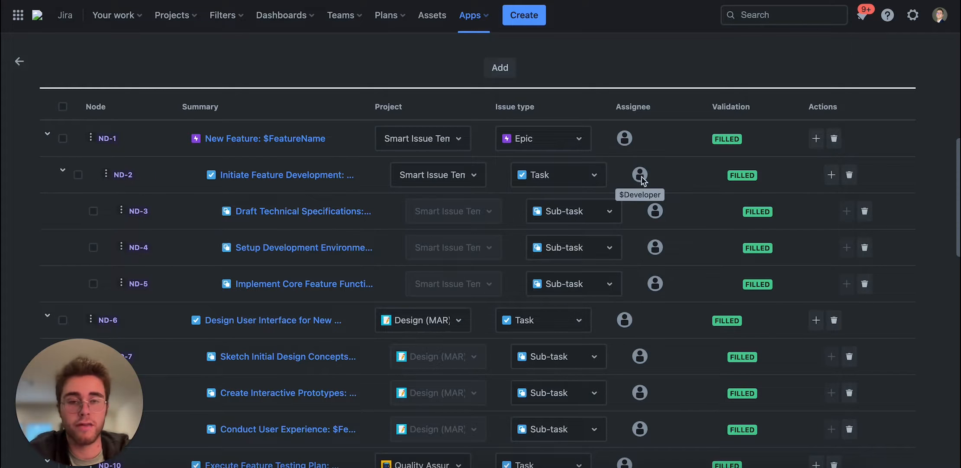
pyautogui.scroll(3, 671, 185)
pyautogui.scroll(4, 672, 185)
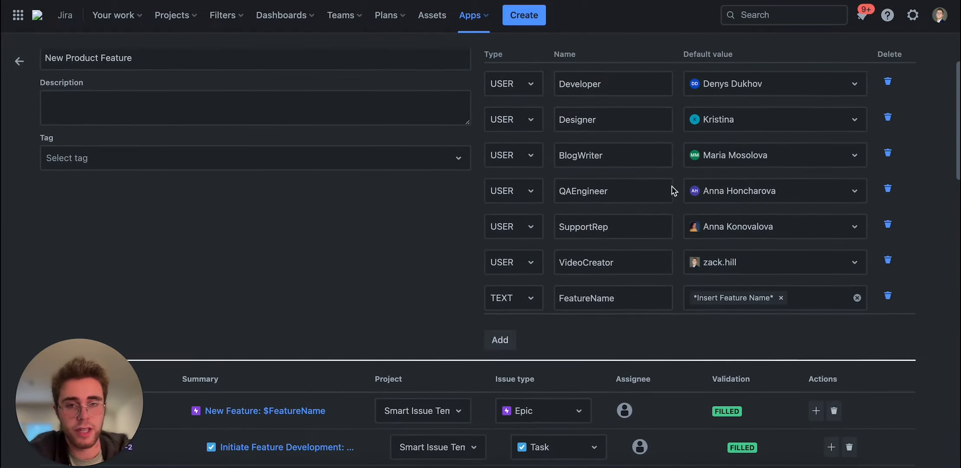
pyautogui.scroll(-5, 592, 221)
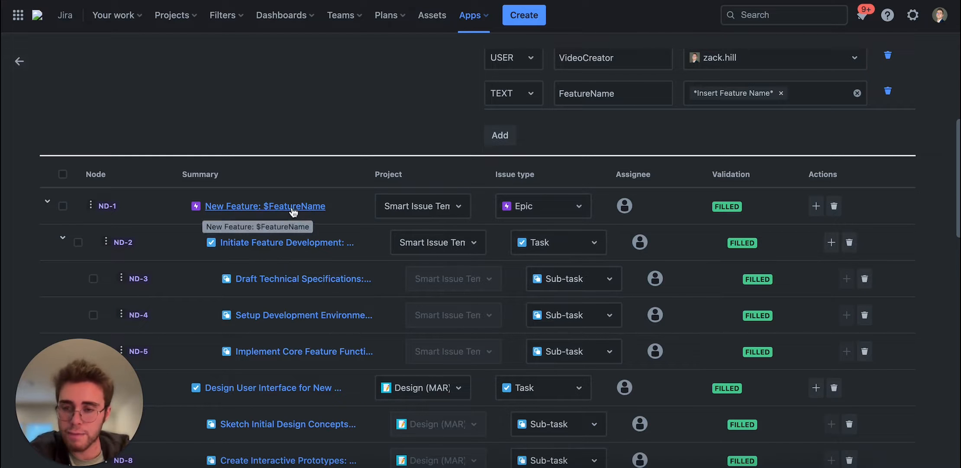
# Open the details of node ND-2, Initiate Feature Development, and set its priority to Medium.
pyautogui.click(285, 244)
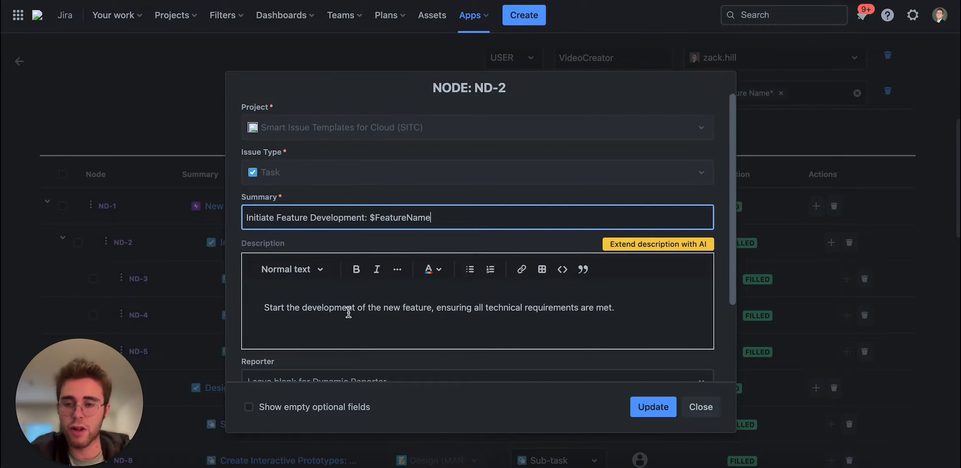
pyautogui.scroll(-3, 349, 310)
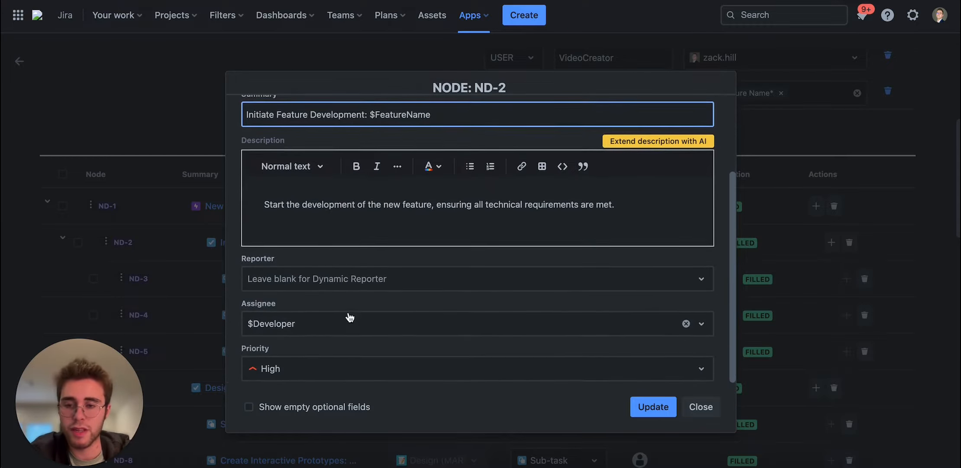
pyautogui.click(277, 372)
pyautogui.click(292, 250)
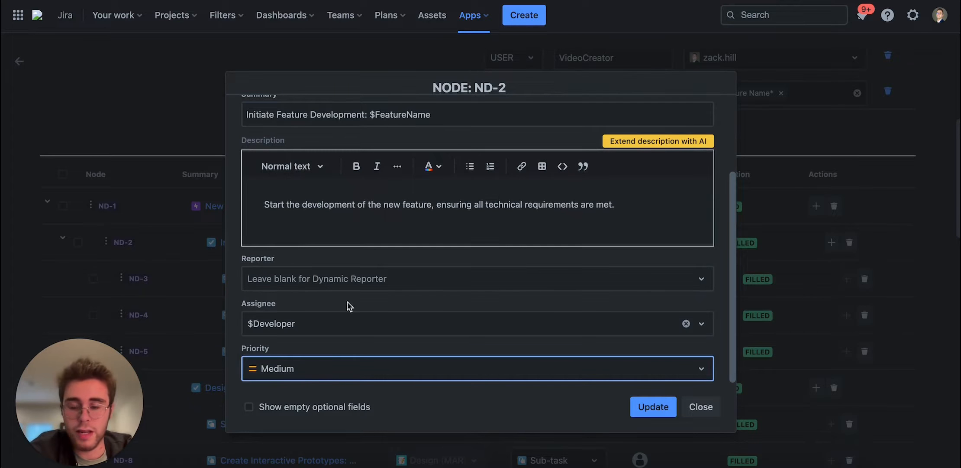
# Show node ND-2's empty optional fields, review them, and close the node without updating it.
pyautogui.click(249, 405)
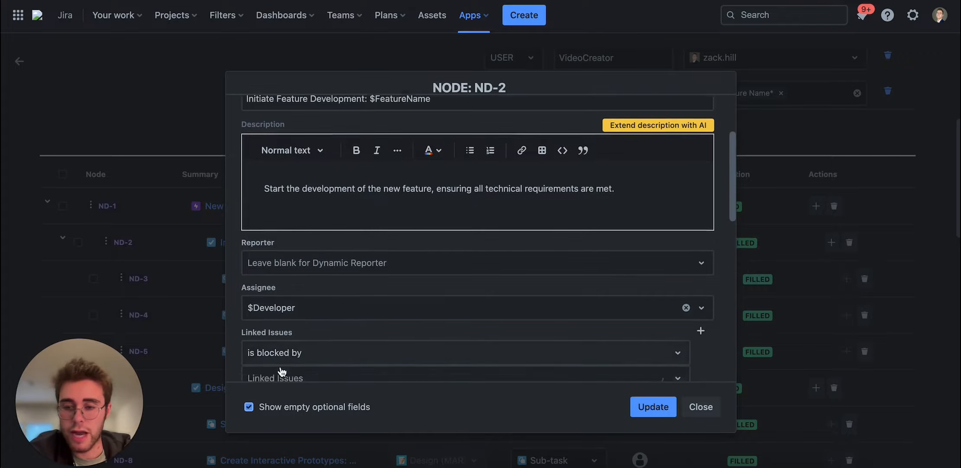
pyautogui.scroll(-5, 337, 369)
pyautogui.scroll(-5, 371, 279)
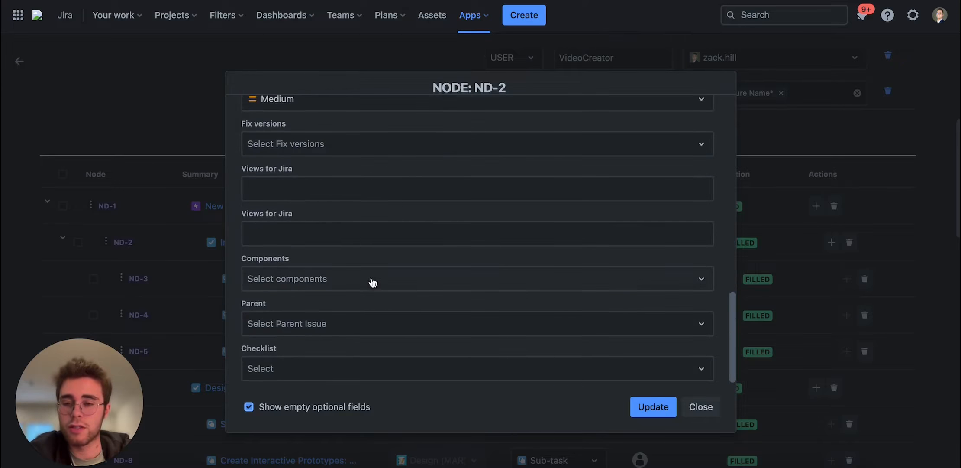
pyautogui.scroll(15, 372, 279)
pyautogui.click(706, 407)
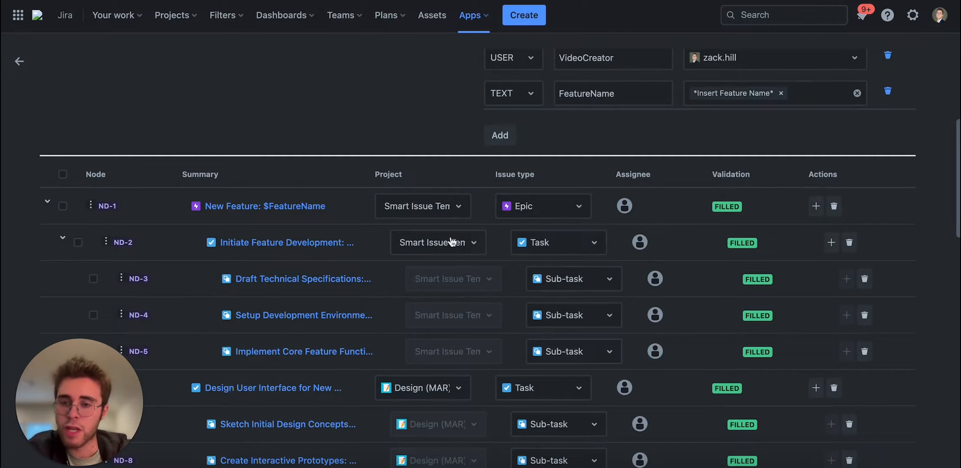
# Browse the projects available for node ND-1 and close the list without choosing another one.
pyautogui.click(407, 211)
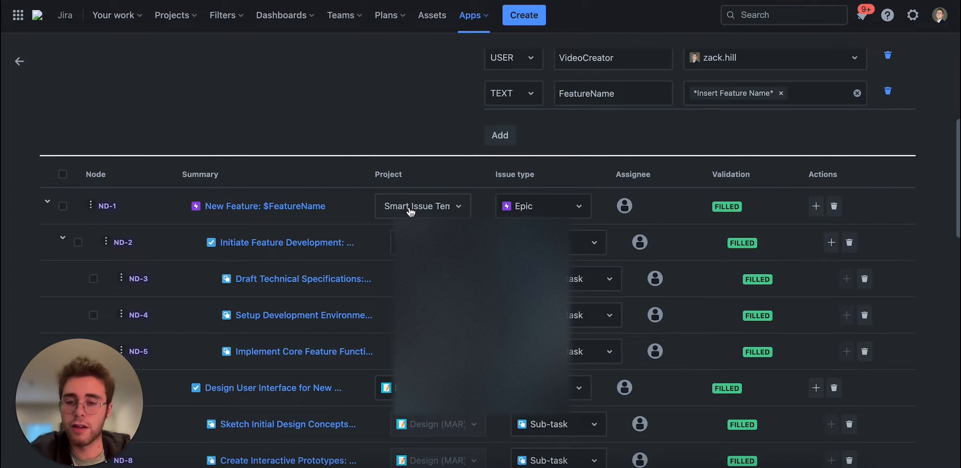
pyautogui.click(411, 212)
pyautogui.scroll(-10, 416, 320)
pyautogui.scroll(10, 416, 319)
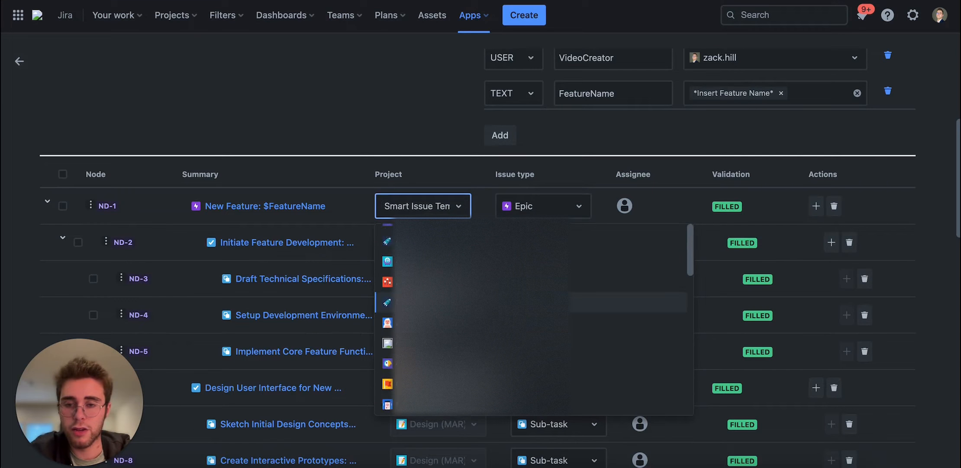
pyautogui.click(452, 208)
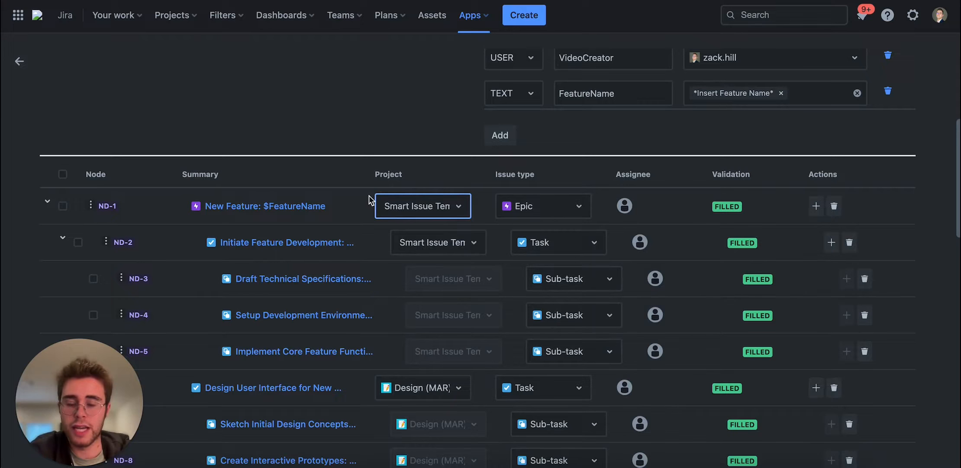
# Review the development, design and testing nodes with their assignees against the variables list.
pyautogui.scroll(-1, 348, 279)
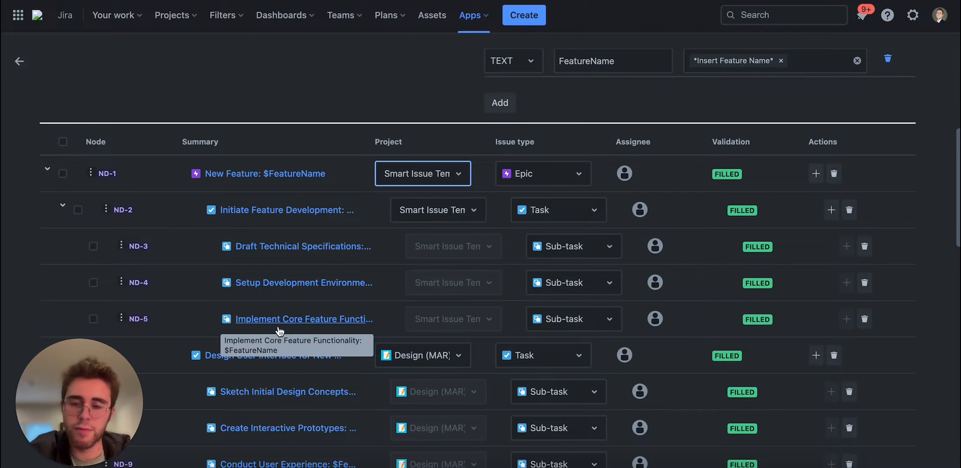
pyautogui.scroll(-5, 279, 330)
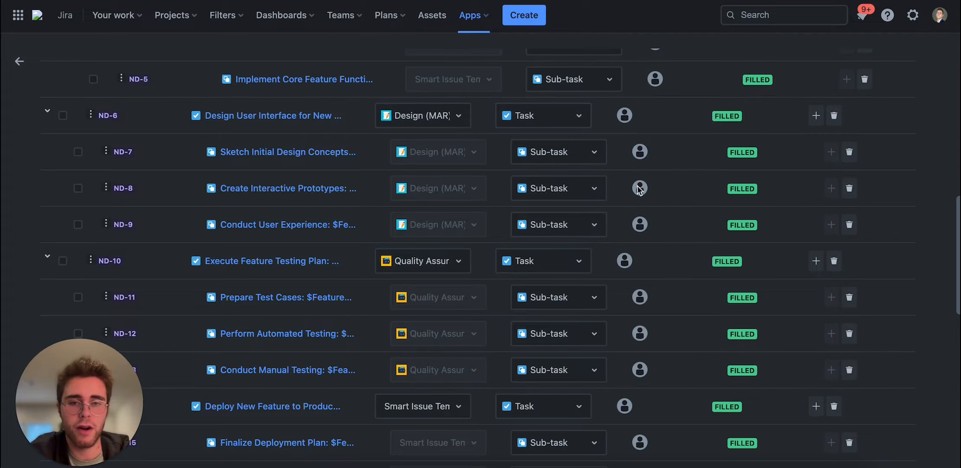
pyautogui.scroll(10, 637, 186)
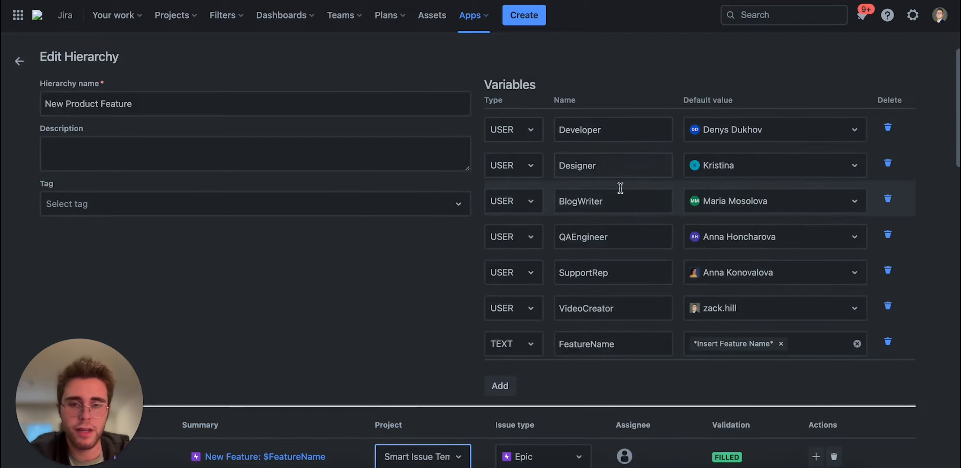
# Open the details of node ND-6, Design User Interface, browse its assignee options, and close the node without updating it.
pyautogui.scroll(-10, 621, 187)
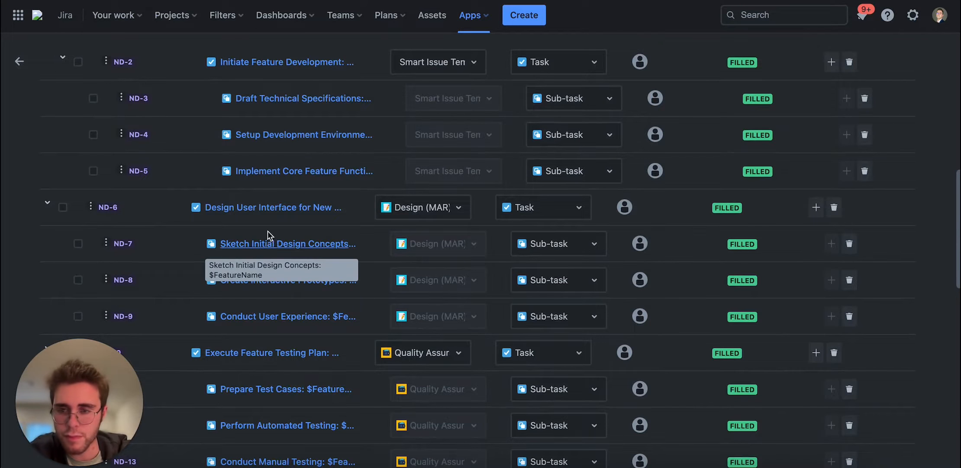
pyautogui.click(266, 212)
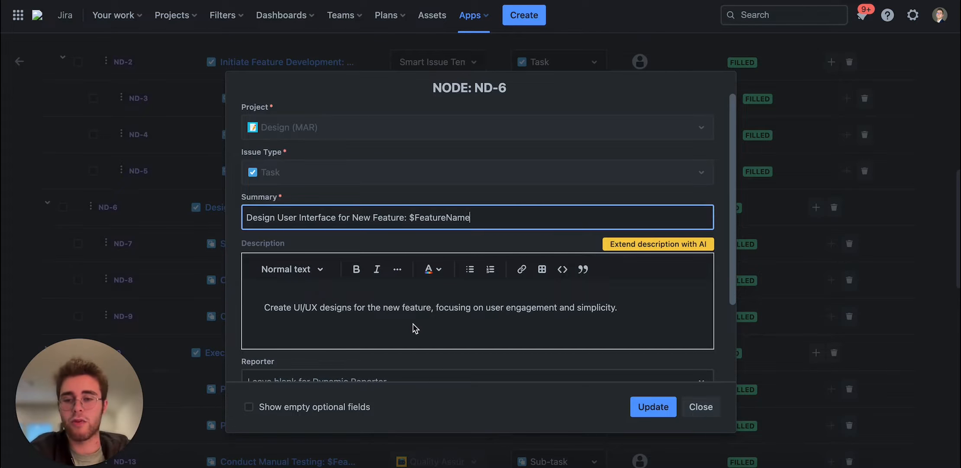
pyautogui.scroll(-3, 414, 328)
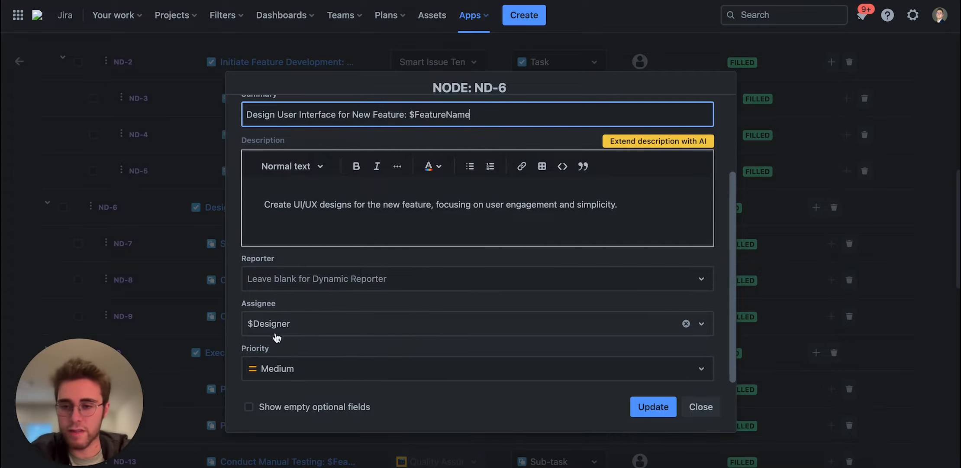
pyautogui.click(290, 330)
pyautogui.scroll(-1, 287, 426)
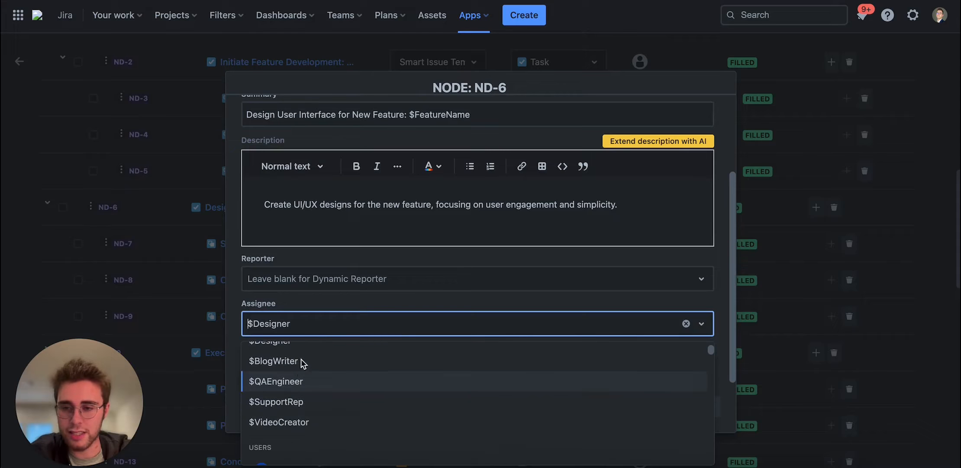
pyautogui.scroll(3, 301, 358)
pyautogui.click(331, 333)
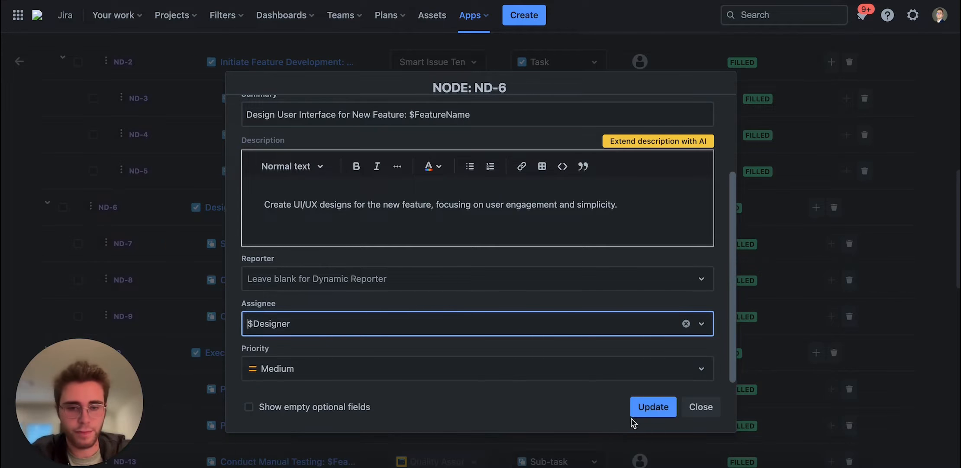
pyautogui.click(698, 410)
# Set the priority of node ND-10, Execute Feature Testing Plan, to Low and update the node.
pyautogui.scroll(-5, 294, 283)
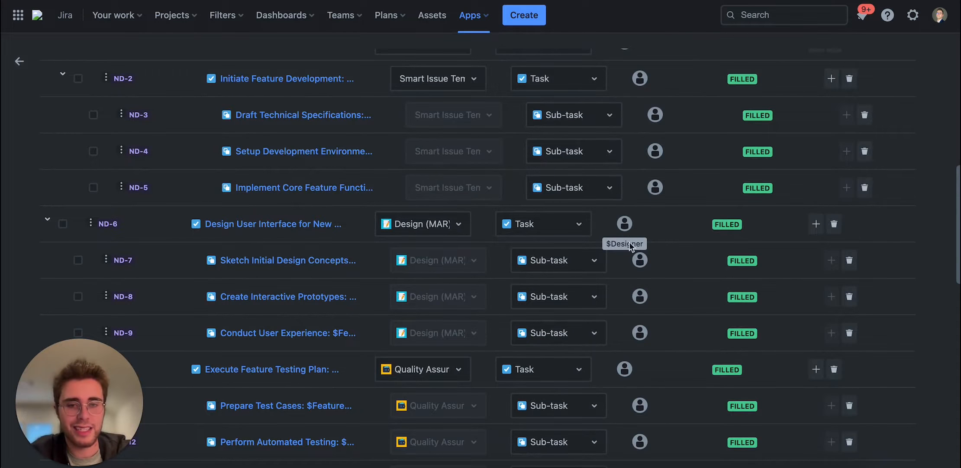
pyautogui.scroll(-5, 495, 385)
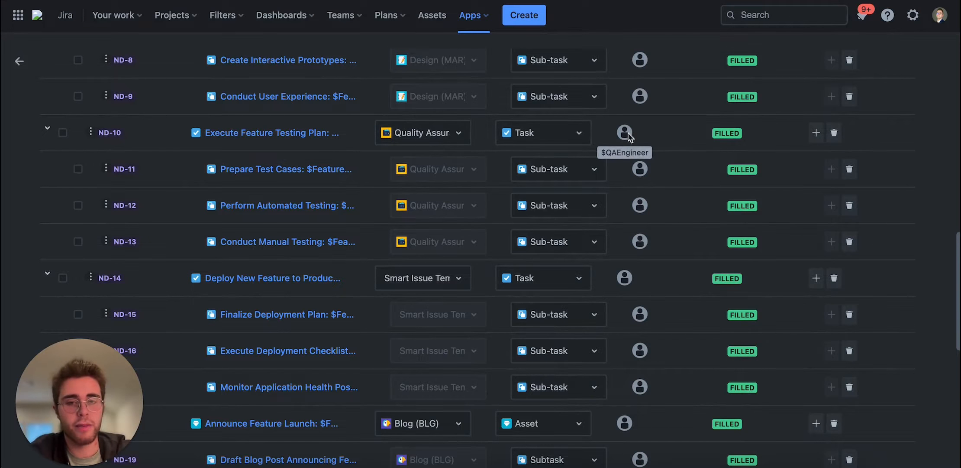
pyautogui.scroll(10, 628, 136)
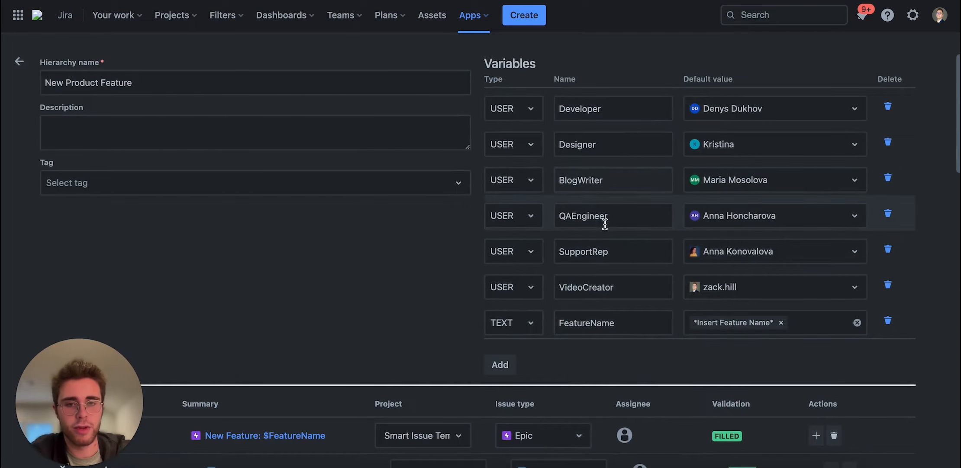
pyautogui.scroll(-15, 628, 233)
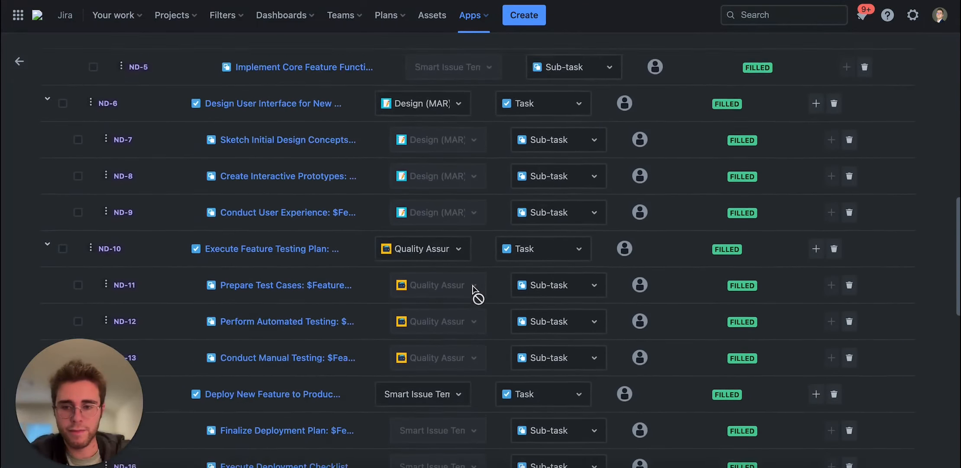
pyautogui.scroll(-3, 473, 290)
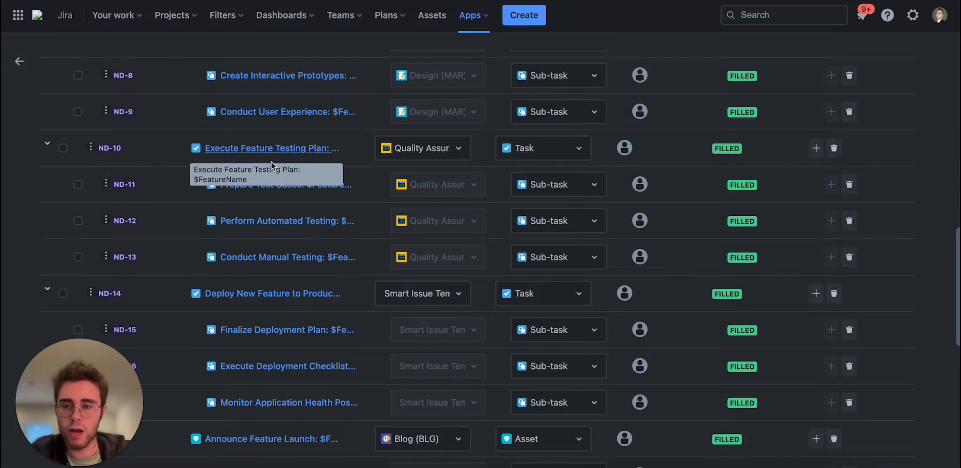
pyautogui.click(269, 148)
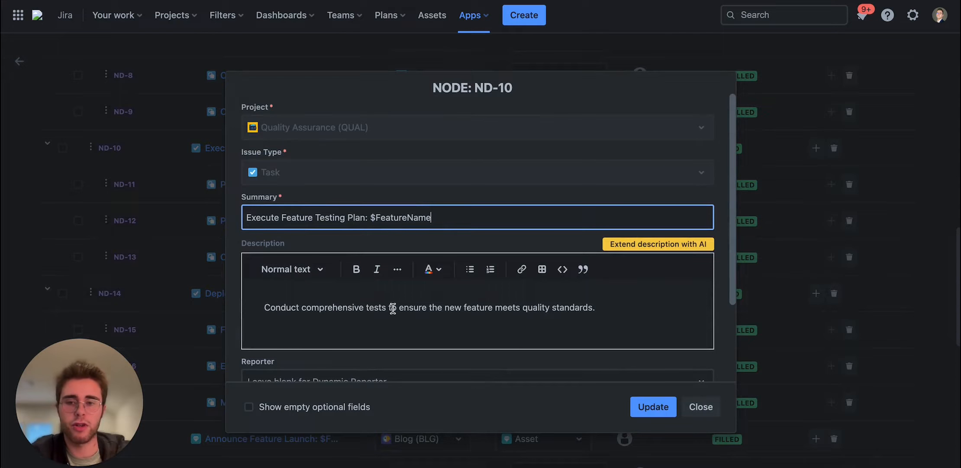
pyautogui.scroll(-3, 392, 309)
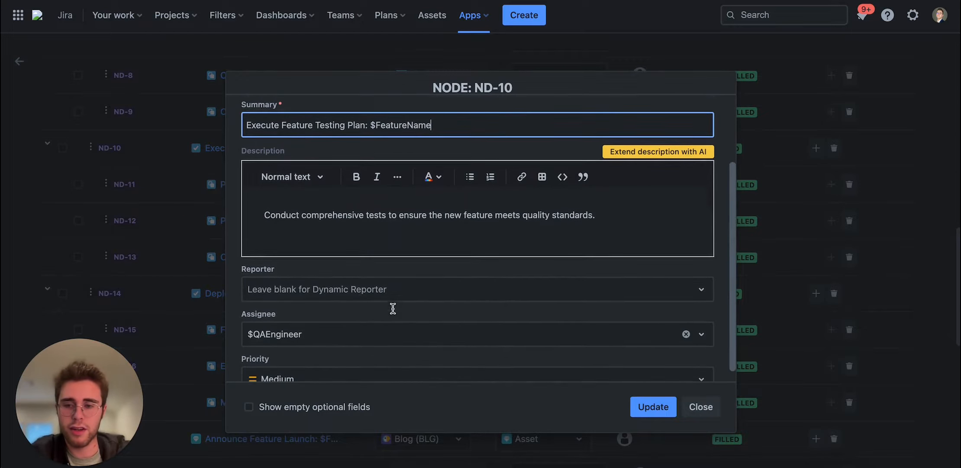
pyautogui.click(286, 368)
pyautogui.click(310, 280)
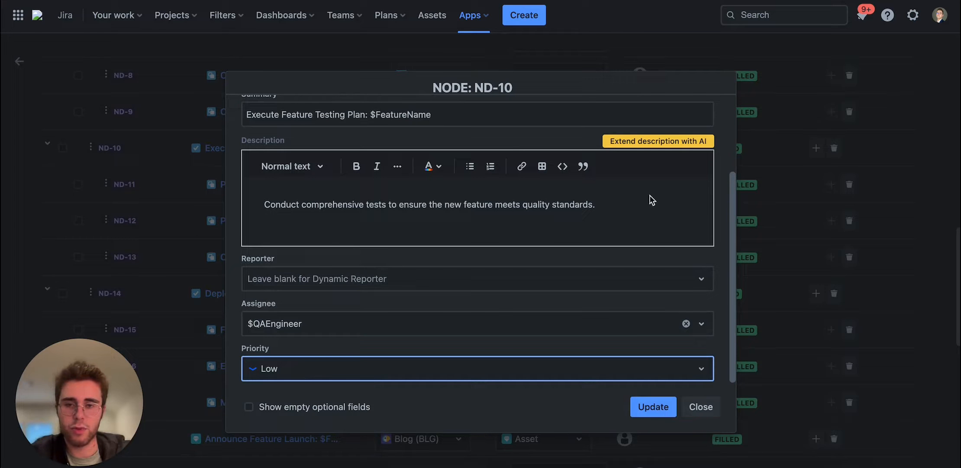
pyautogui.click(659, 410)
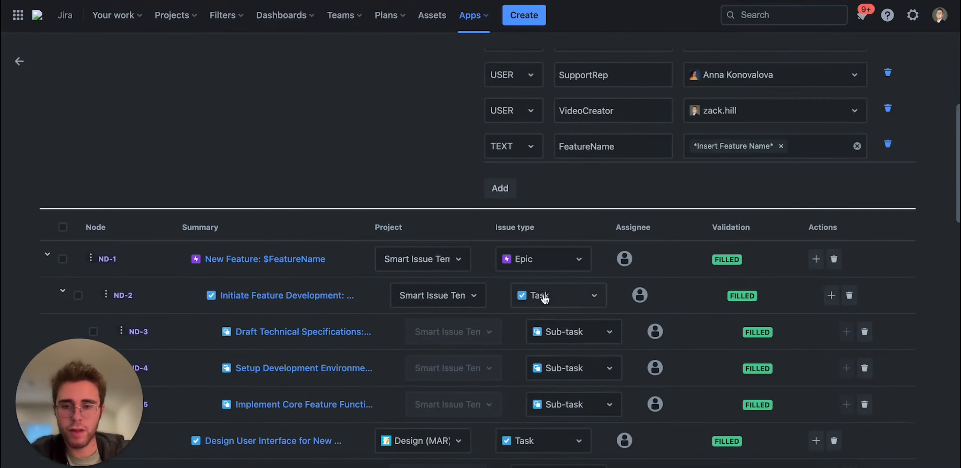
# Examine deployment node ND-14 and its sub-tasks, comparing their project and assignees with those of the development nodes.
pyautogui.scroll(-12, 544, 296)
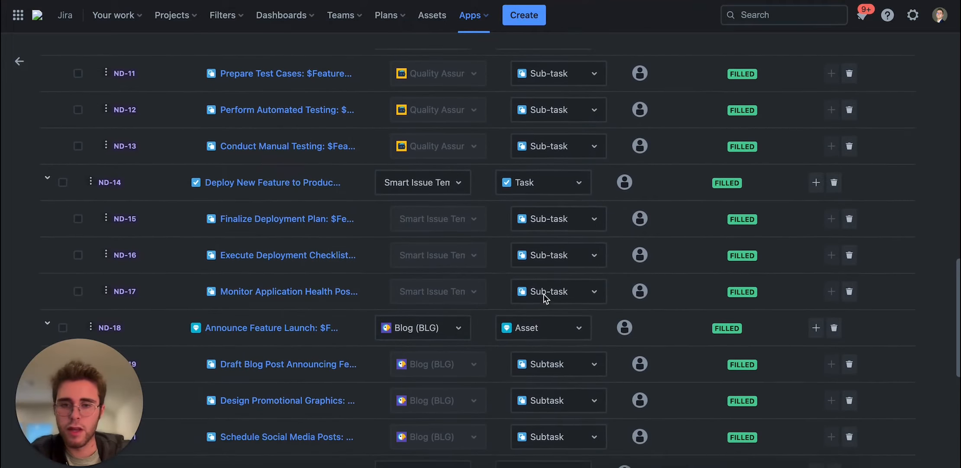
pyautogui.scroll(-2, 544, 293)
pyautogui.scroll(3, 347, 236)
pyautogui.scroll(-1, 348, 236)
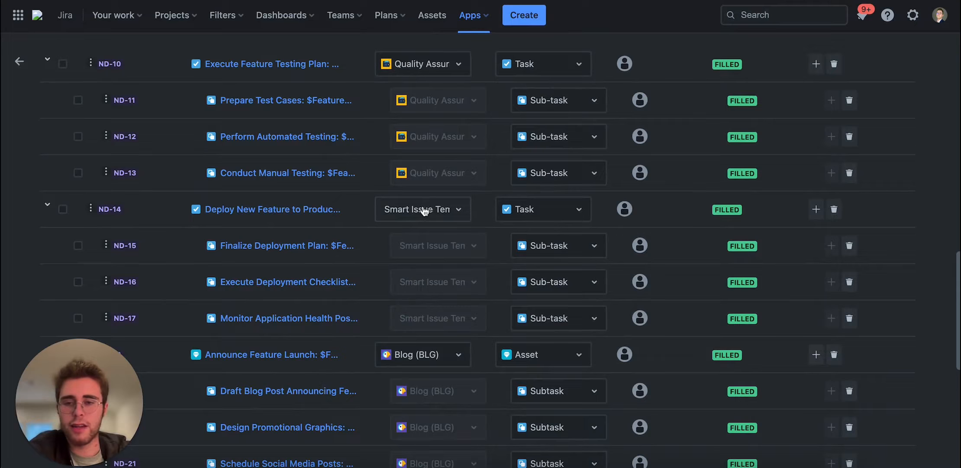
pyautogui.scroll(8, 407, 215)
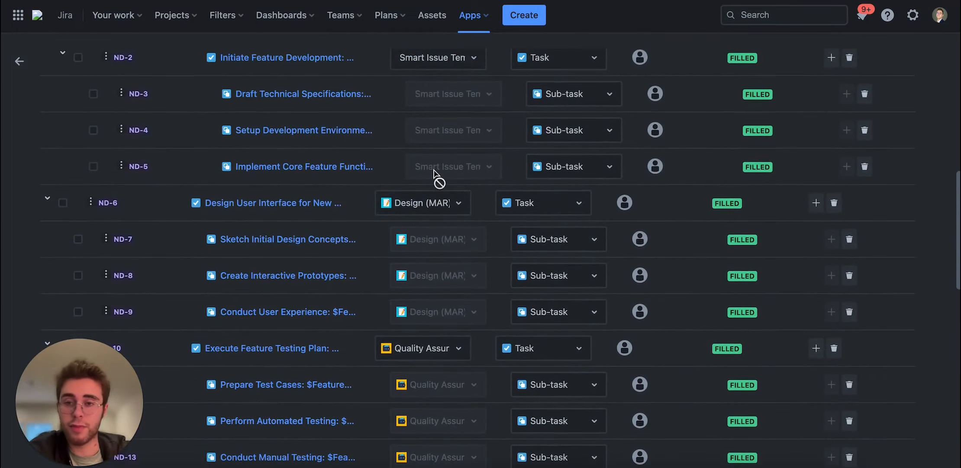
pyautogui.scroll(-8, 436, 130)
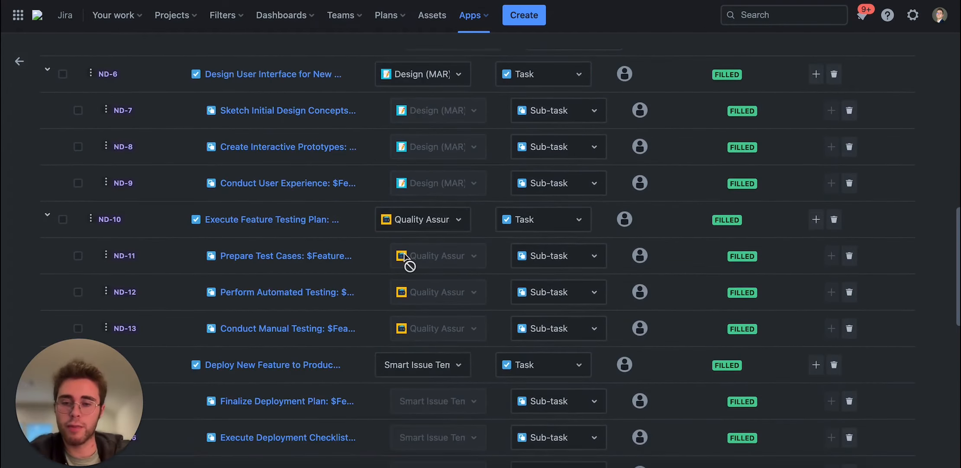
pyautogui.scroll(-1, 375, 285)
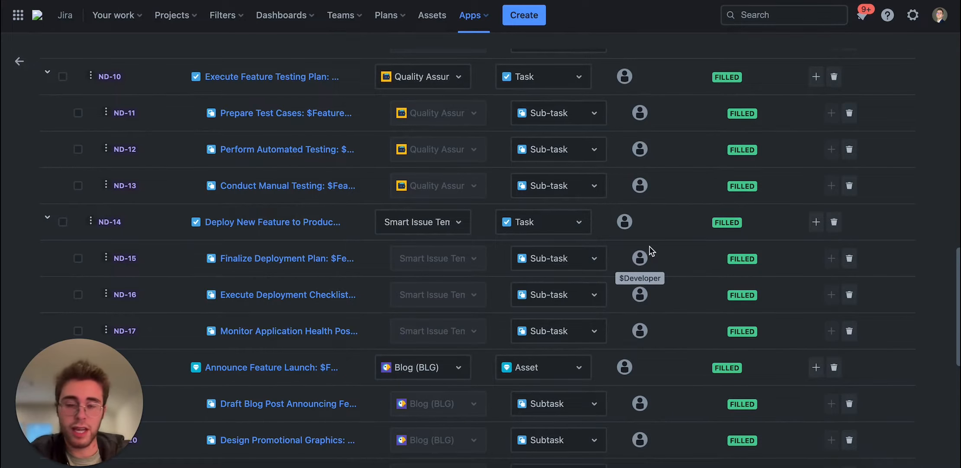
# Review the development, design and testing tasks that precede deployment, including their sub-tasks, projects and assignees.
pyautogui.scroll(4, 650, 246)
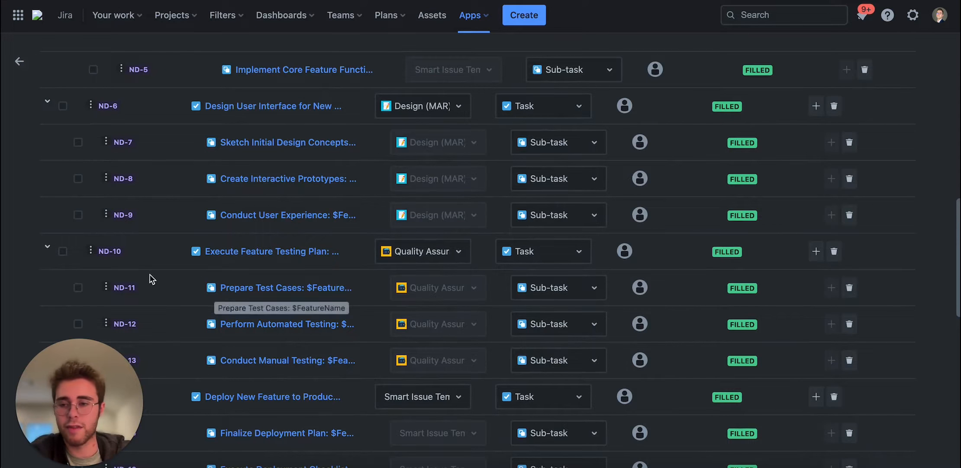
pyautogui.scroll(5, 112, 227)
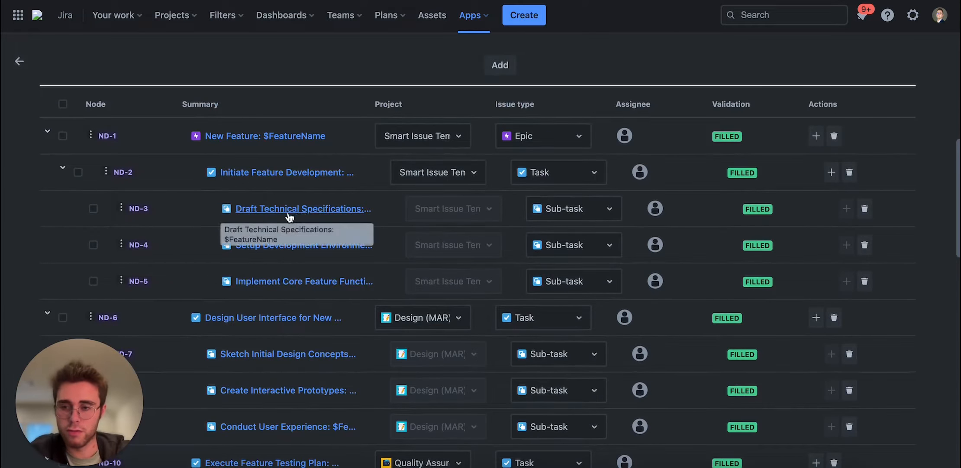
pyautogui.scroll(-5, 558, 282)
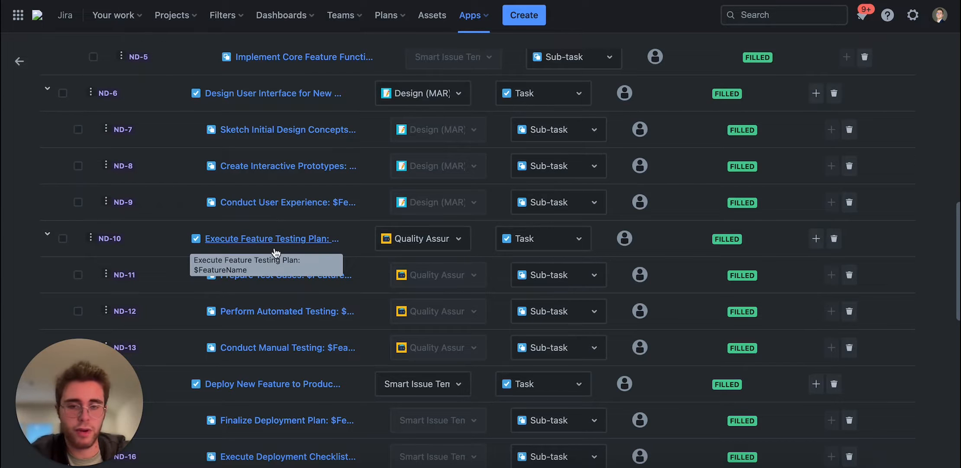
pyautogui.scroll(7, 276, 252)
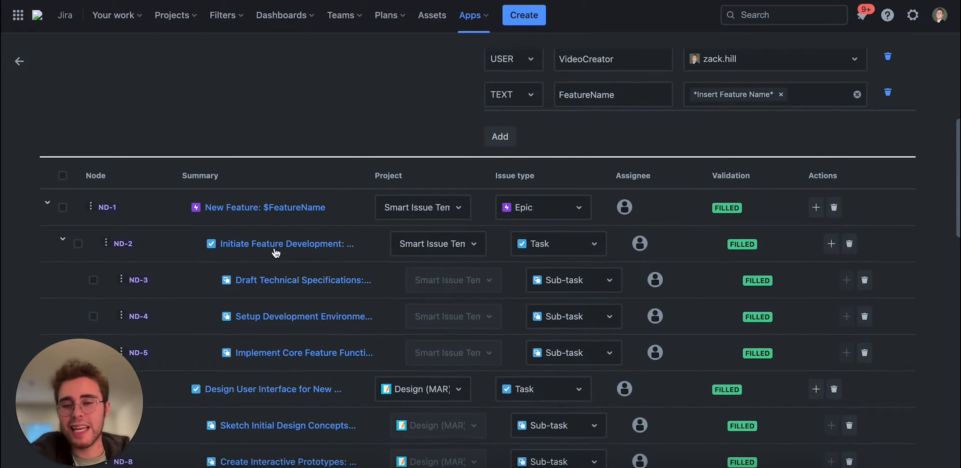
pyautogui.scroll(-8, 276, 252)
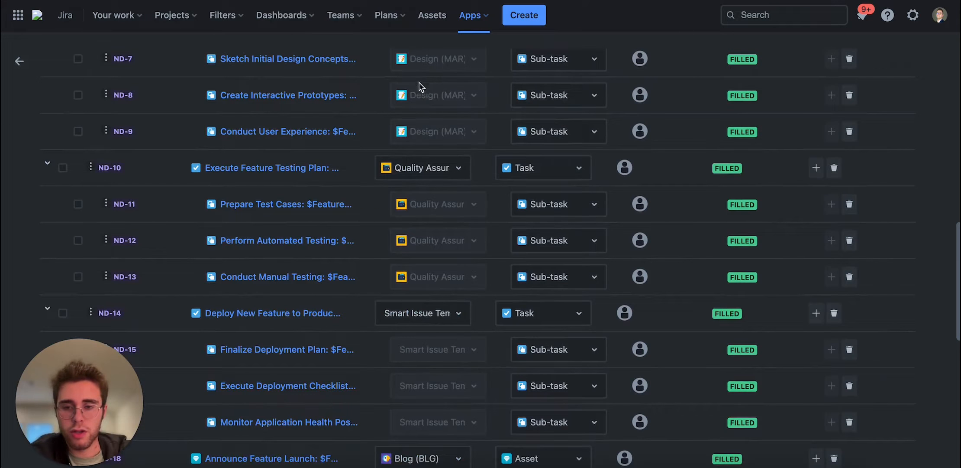
pyautogui.scroll(-1, 405, 350)
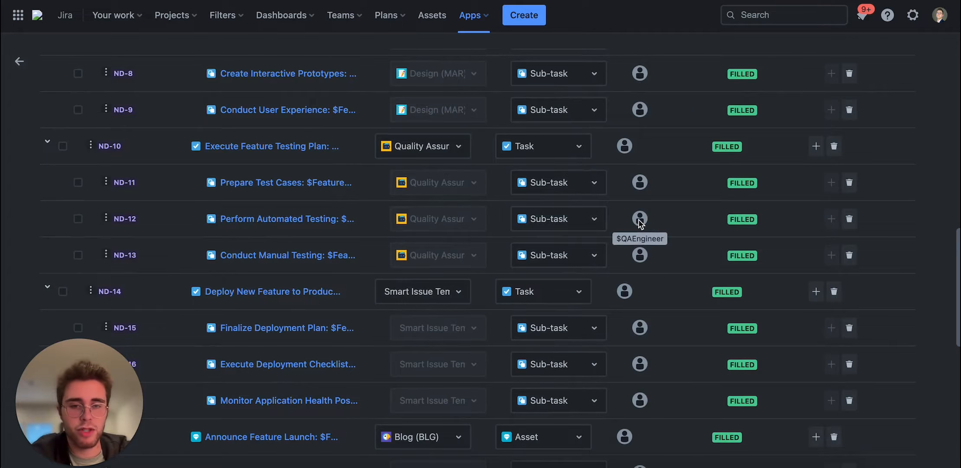
pyautogui.scroll(3, 639, 207)
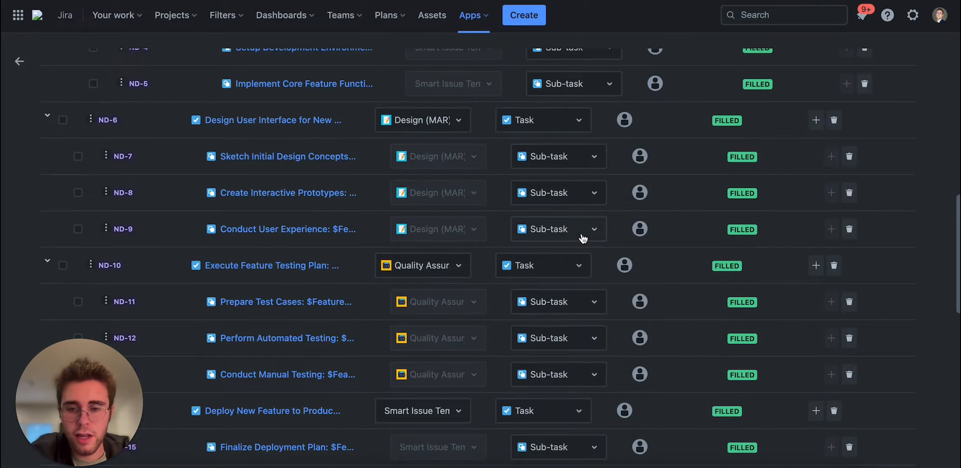
pyautogui.scroll(-5, 583, 237)
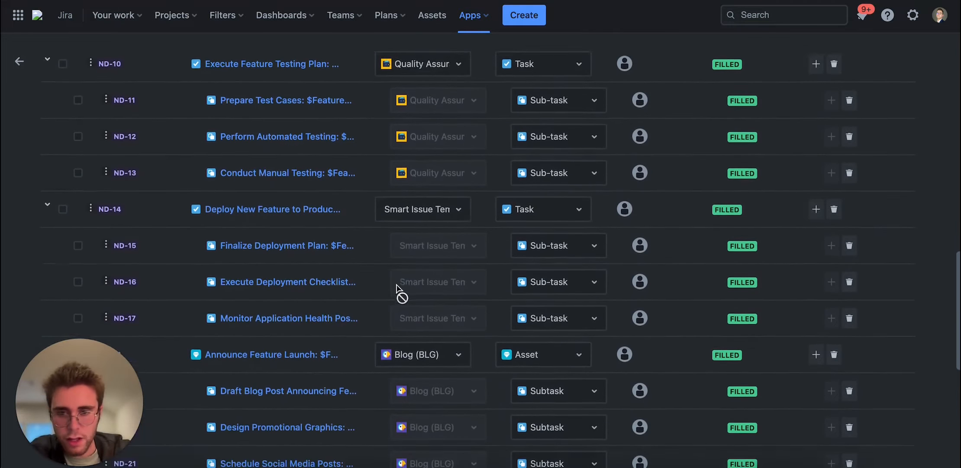
# Examine announcement node ND-18 and its blog sub-tasks, checking their assignees against the variables list.
pyautogui.scroll(-6, 397, 290)
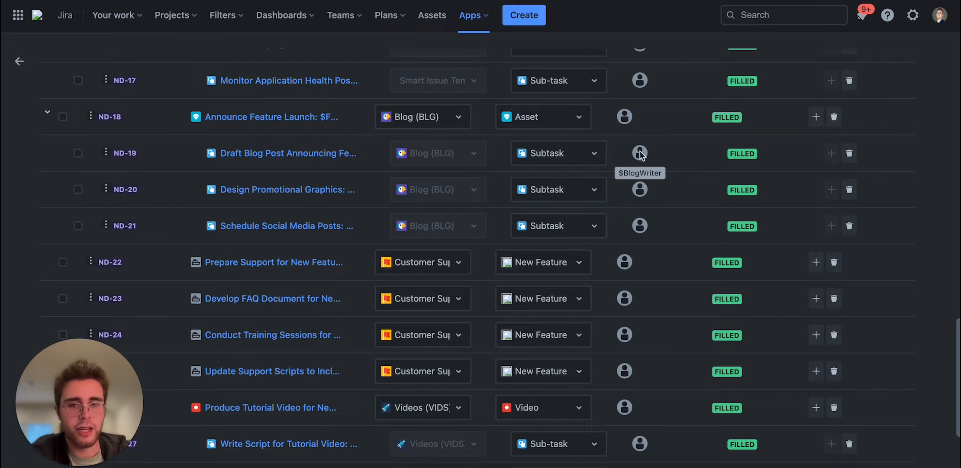
pyautogui.scroll(15, 639, 190)
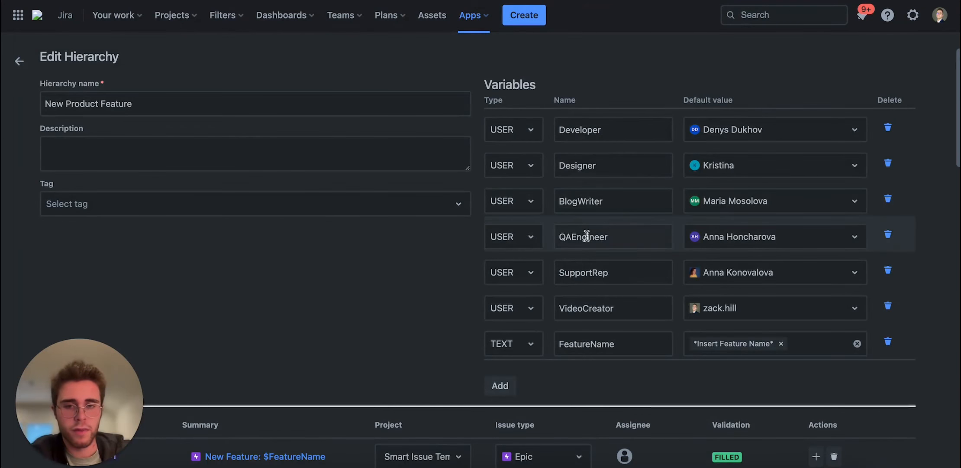
pyautogui.scroll(-10, 563, 306)
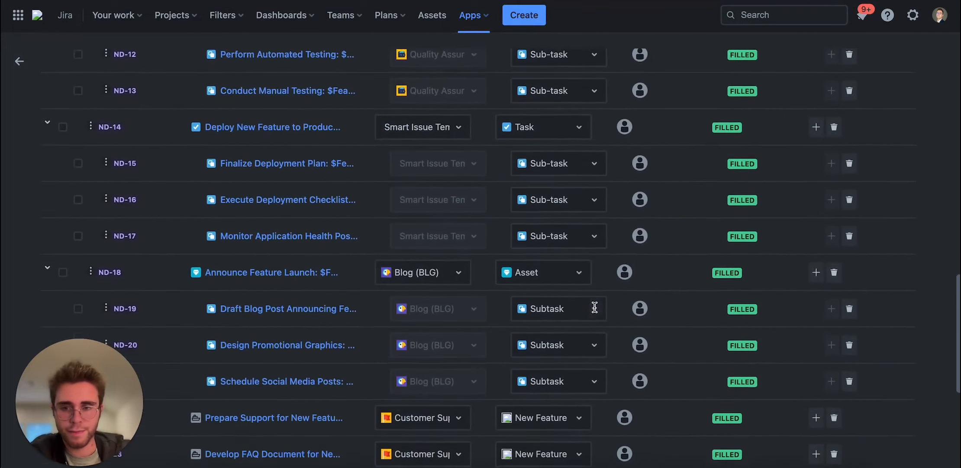
pyautogui.scroll(-1, 594, 307)
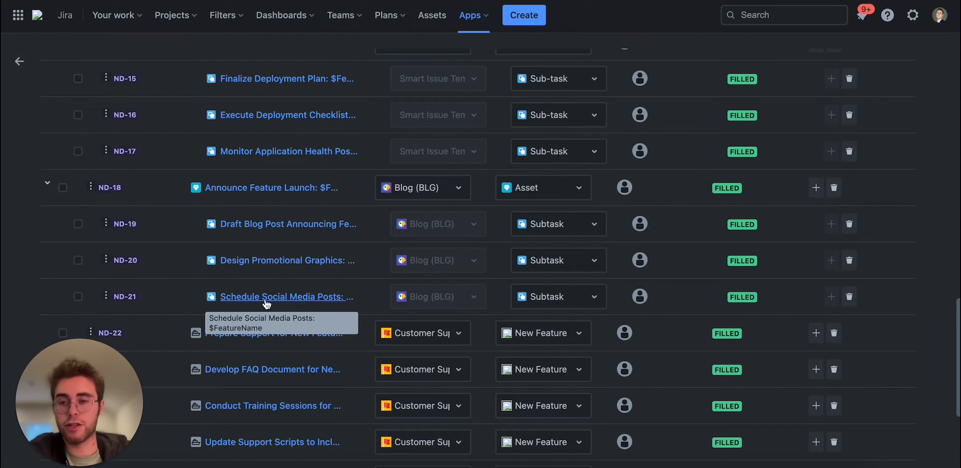
# Review the development, design and testing nodes ND-1 to ND-13, checking their order, projects and issue types.
pyautogui.scroll(12, 267, 304)
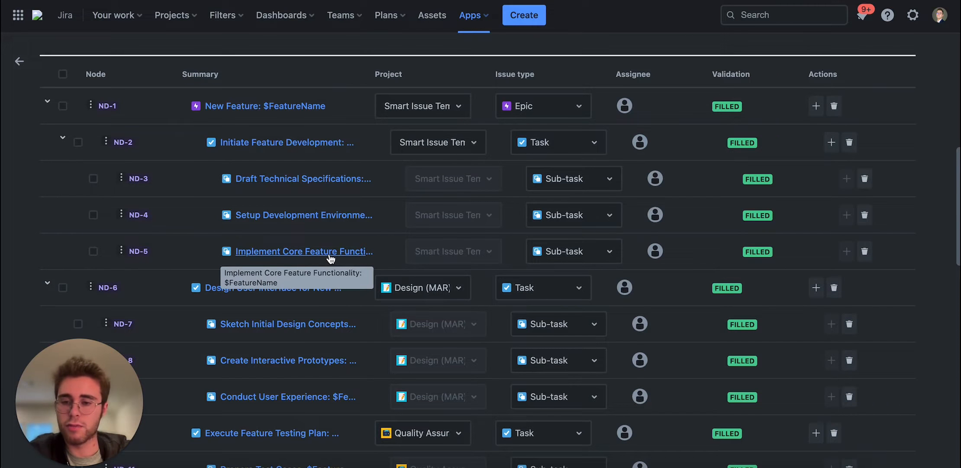
pyautogui.scroll(-1, 331, 258)
pyautogui.scroll(-3, 303, 355)
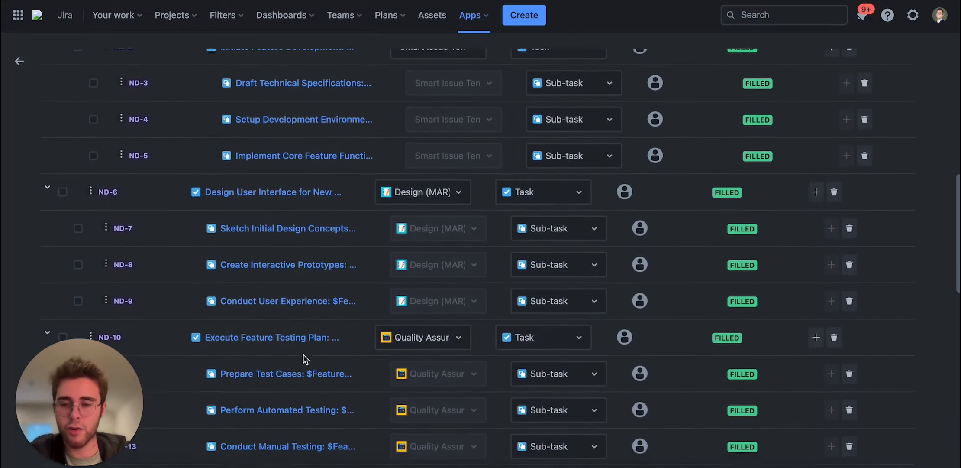
pyautogui.scroll(-3, 304, 355)
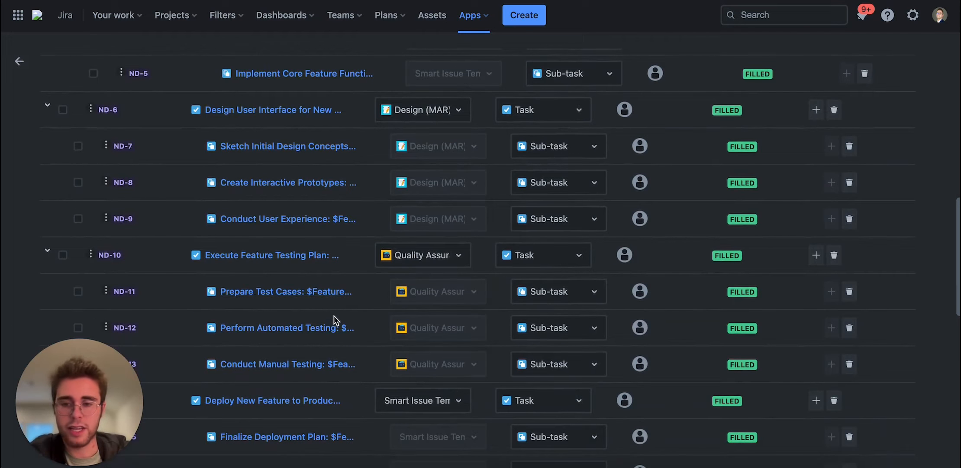
pyautogui.scroll(-1, 334, 315)
pyautogui.scroll(-1, 298, 337)
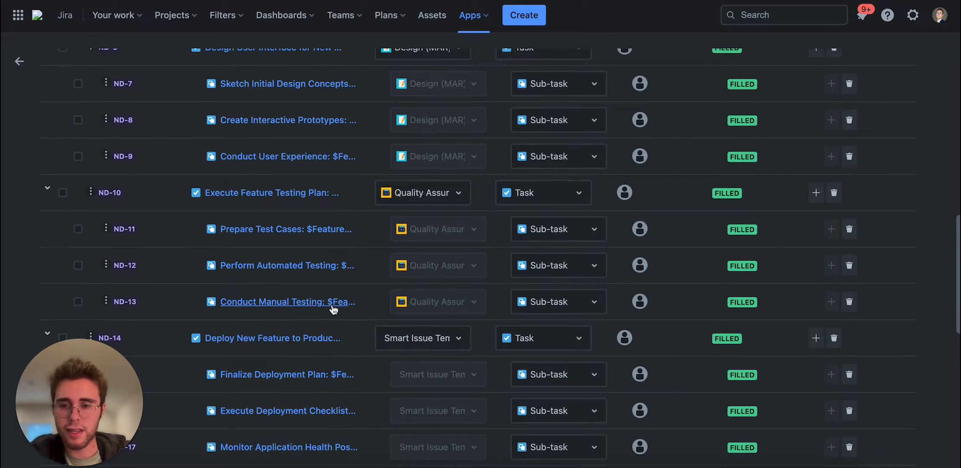
pyautogui.scroll(-2, 333, 308)
pyautogui.scroll(-1, 282, 344)
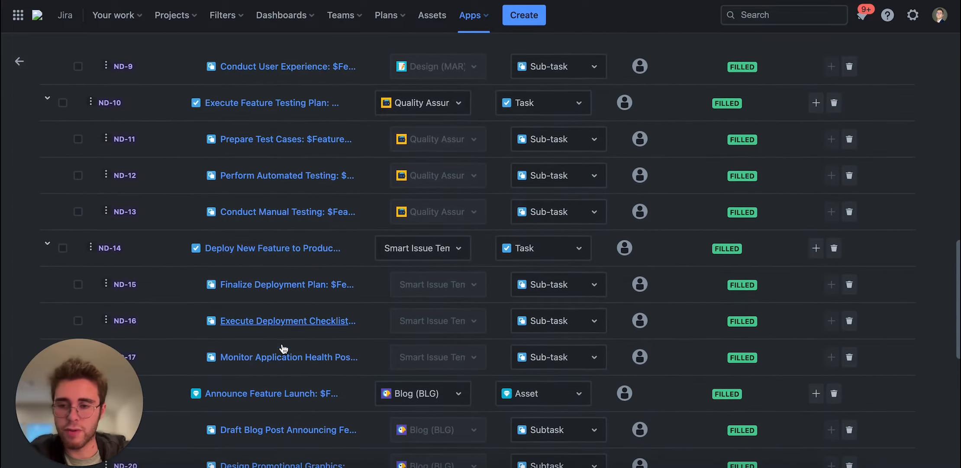
# Examine the deployment, announcement, customer support and tutorial video nodes through ND-29, including their sub-tasks and projects.
pyautogui.scroll(-2, 294, 318)
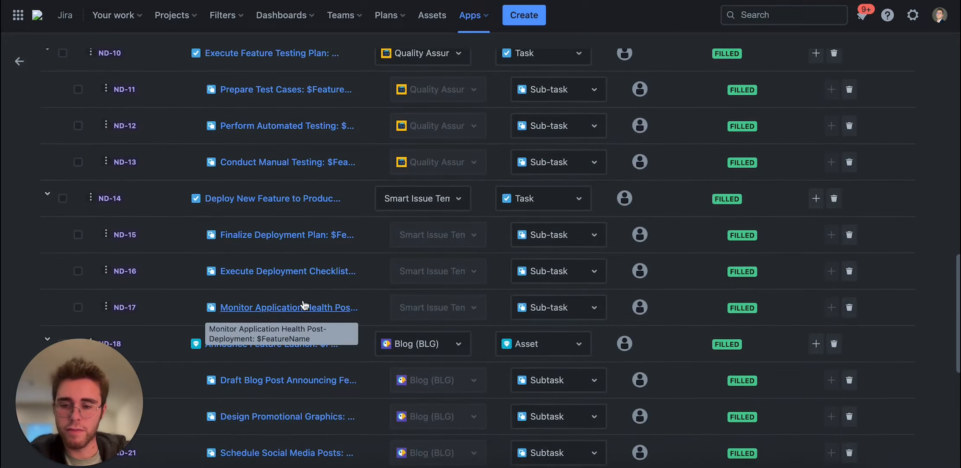
pyautogui.scroll(-1, 304, 305)
pyautogui.scroll(-1, 311, 280)
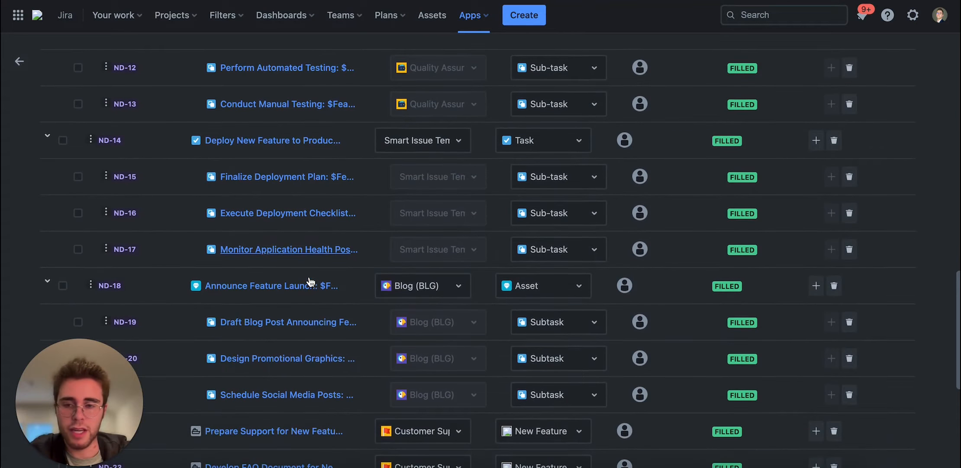
pyautogui.scroll(-3, 330, 260)
pyautogui.scroll(-1, 342, 244)
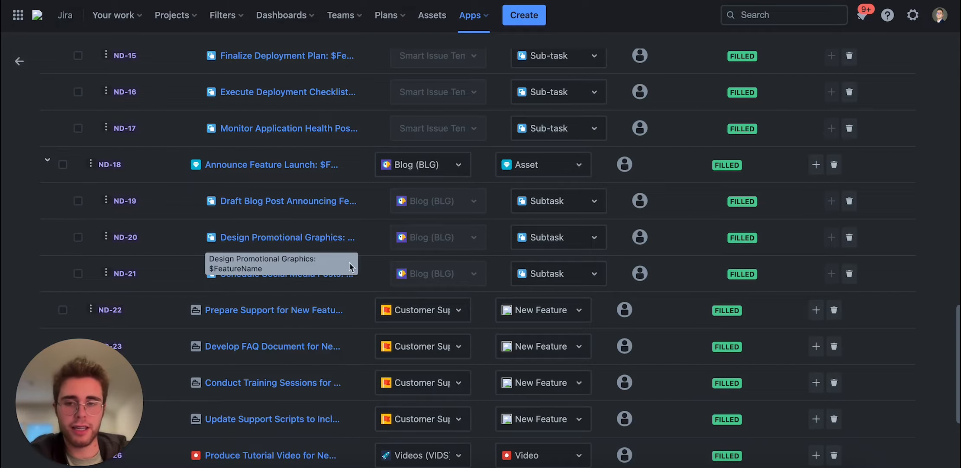
pyautogui.scroll(-3, 479, 280)
pyautogui.scroll(-4, 481, 282)
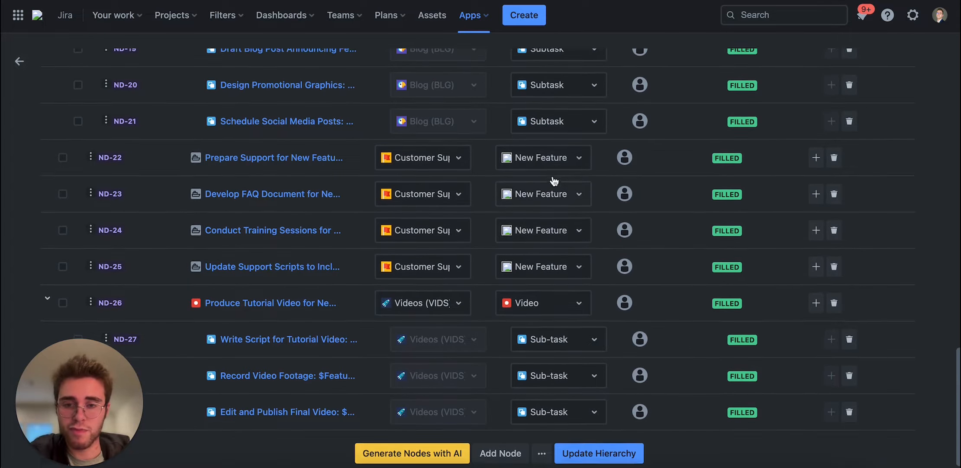
# Inspect the issue types available for support node ND-22 and check the support nodes' assignee against the variables list.
pyautogui.scroll(1, 537, 204)
pyautogui.click(553, 182)
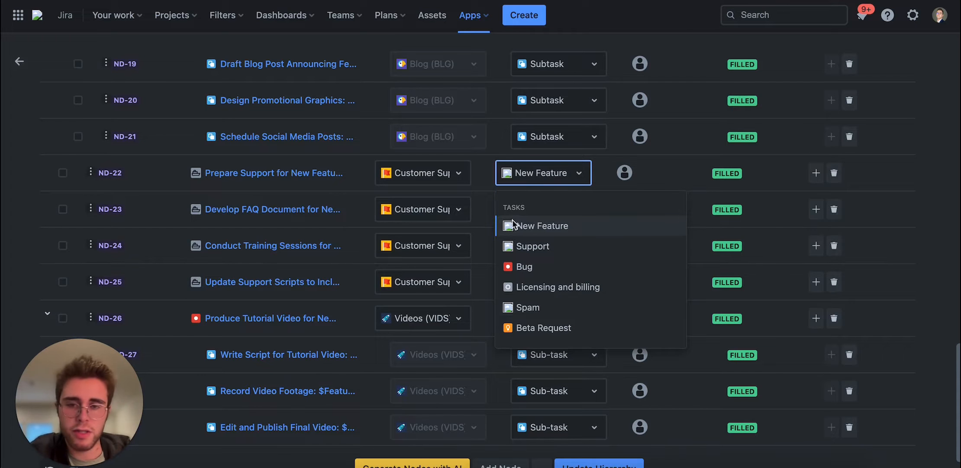
pyautogui.click(524, 183)
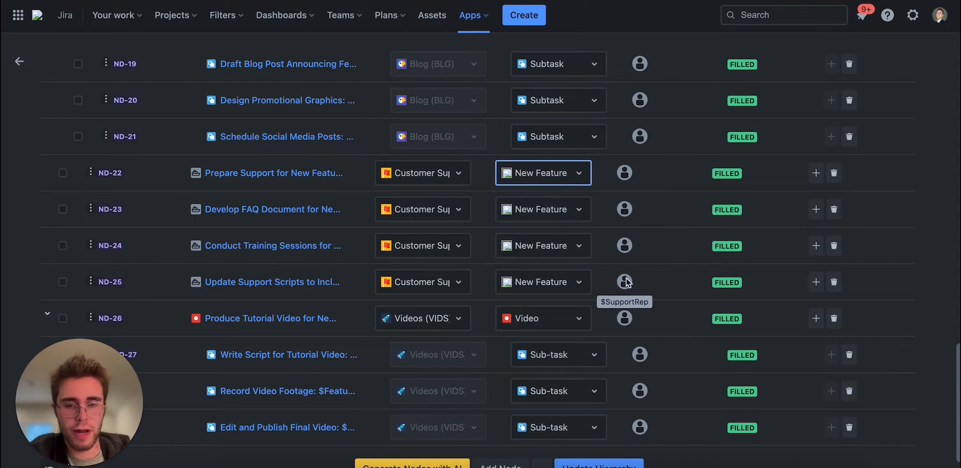
pyautogui.scroll(15, 631, 232)
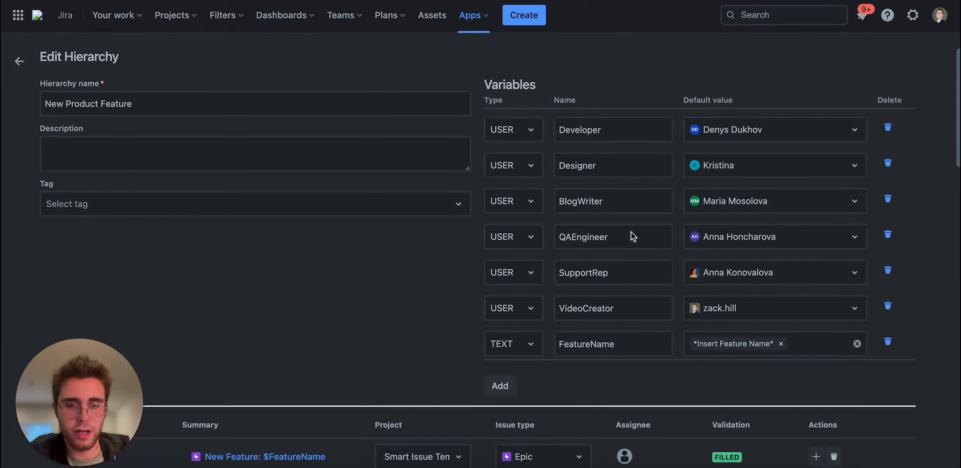
pyautogui.scroll(-10, 621, 277)
pyautogui.scroll(-8, 621, 277)
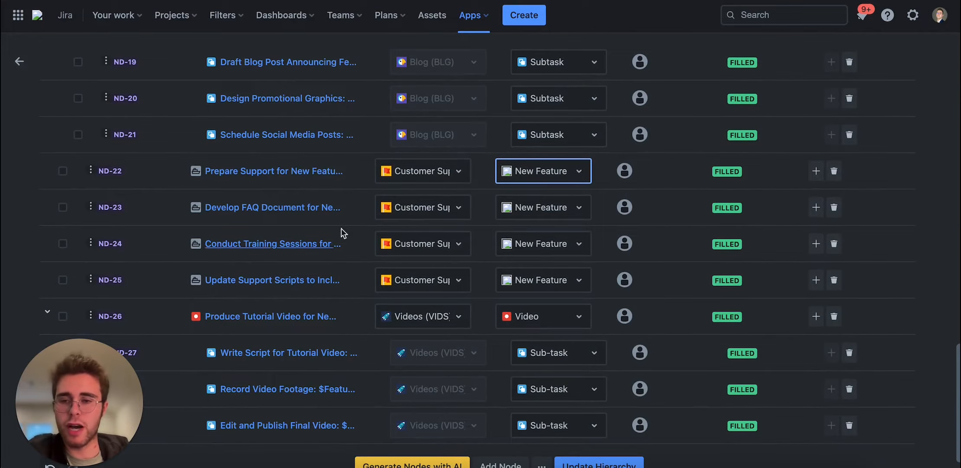
pyautogui.click(584, 173)
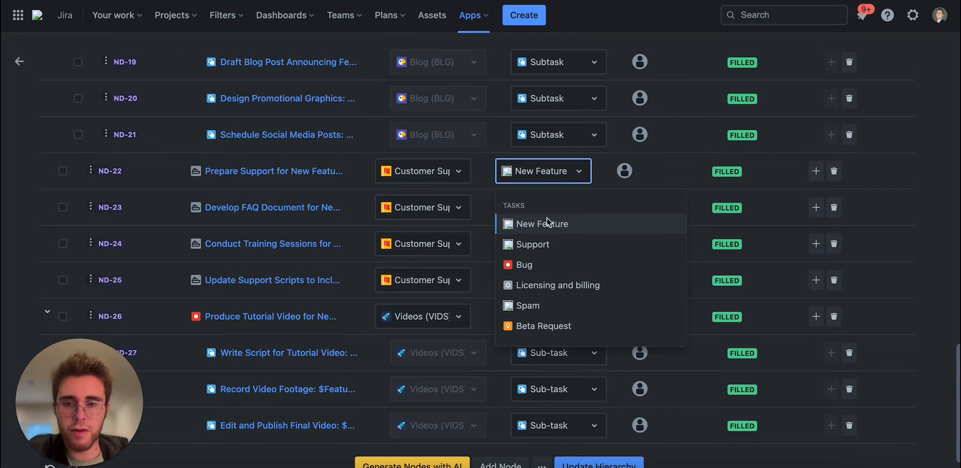
pyautogui.click(579, 179)
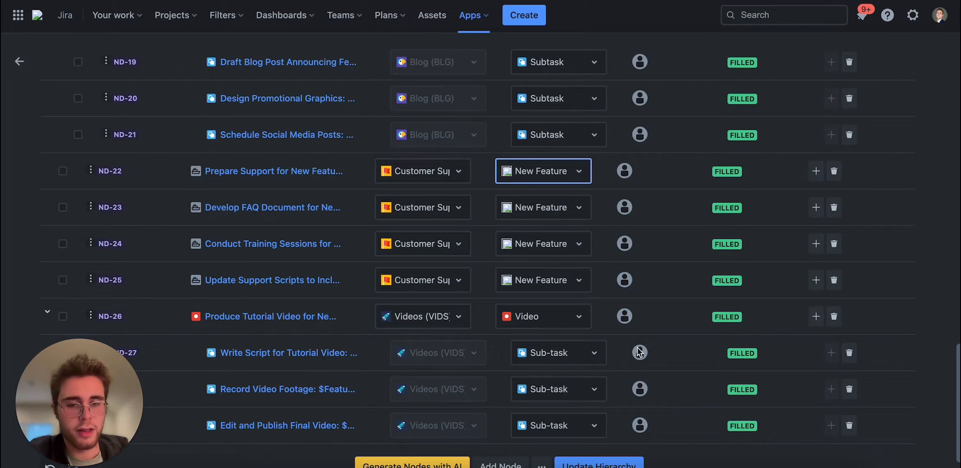
# Change the default value of the VideoCreator variable to a different user.
pyautogui.scroll(15, 642, 340)
pyautogui.scroll(5, 641, 338)
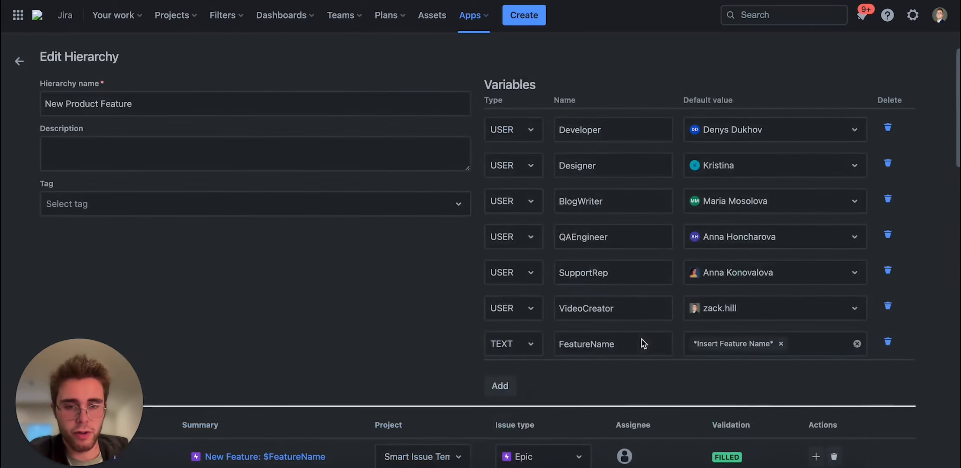
pyautogui.click(706, 311)
pyautogui.click(715, 362)
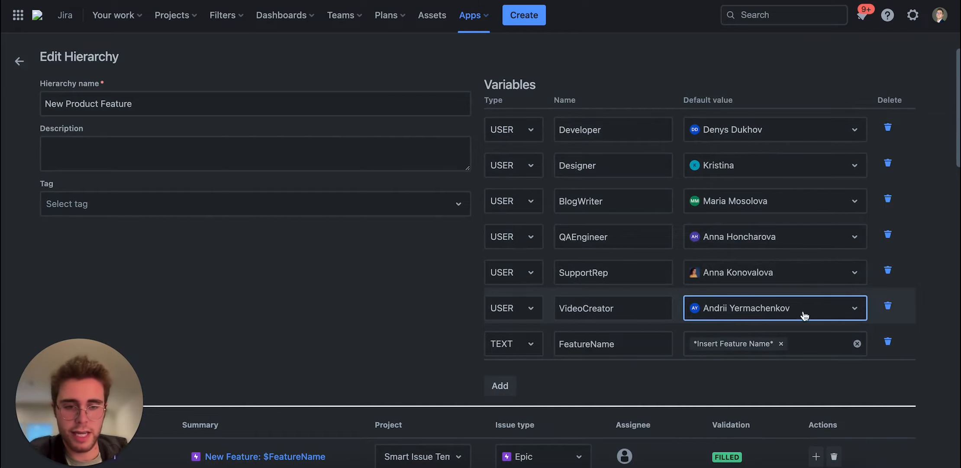
# Check the tutorial video node ND-26 and its sub-tasks, and compare the hierarchy with its variables and their default values.
pyautogui.scroll(-15, 638, 392)
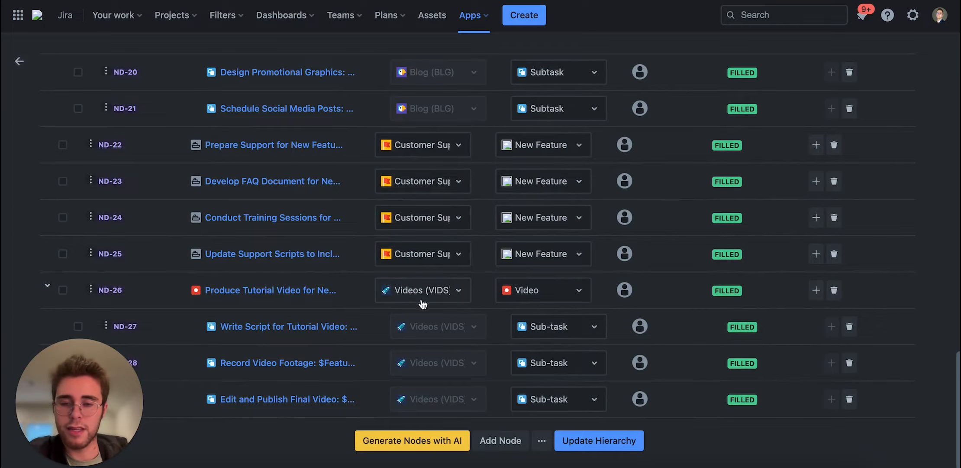
pyautogui.scroll(15, 423, 303)
pyautogui.scroll(-10, 424, 303)
pyautogui.scroll(10, 424, 303)
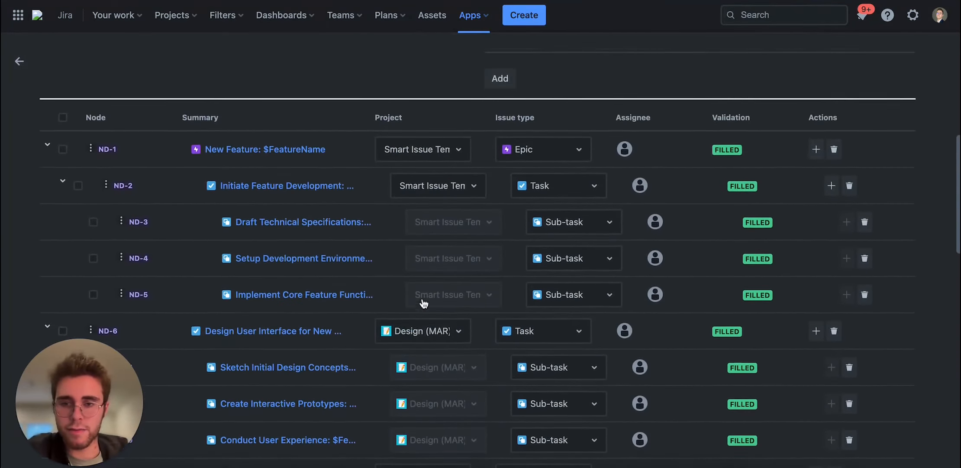
pyautogui.scroll(4, 424, 303)
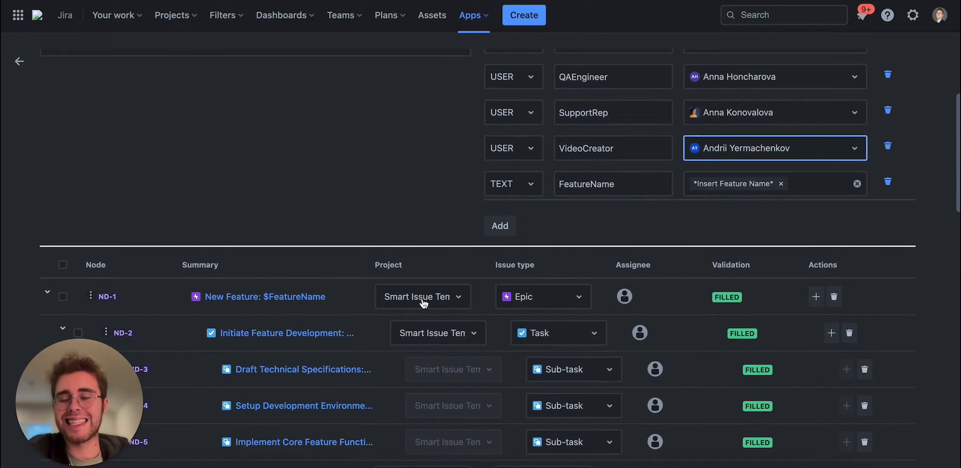
pyautogui.scroll(4, 424, 304)
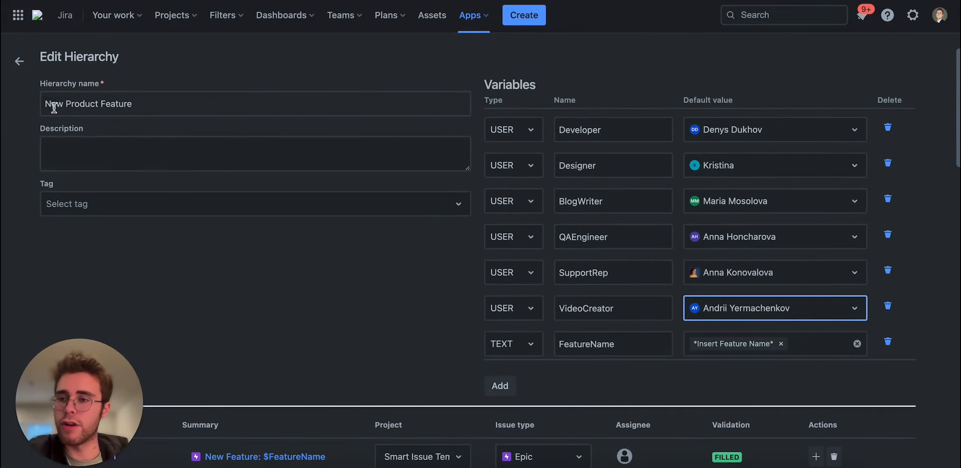
# Compare the projects assigned to the nodes across the whole hierarchy, from the epic to the tutorial video sub-tasks.
pyautogui.scroll(-5, 236, 177)
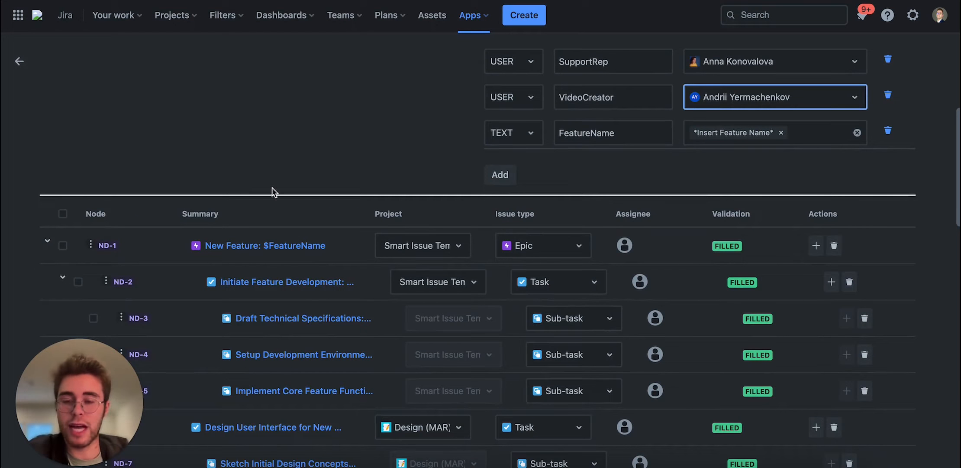
pyautogui.scroll(-2, 429, 290)
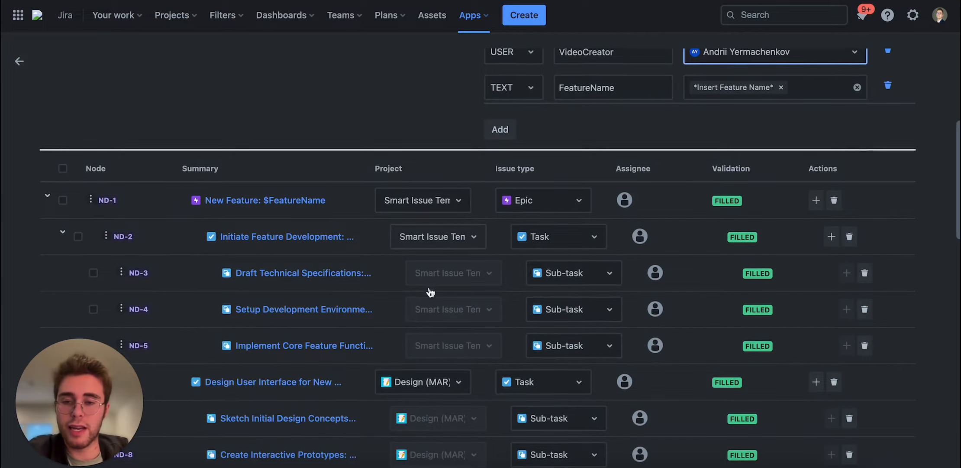
pyautogui.scroll(-4, 435, 204)
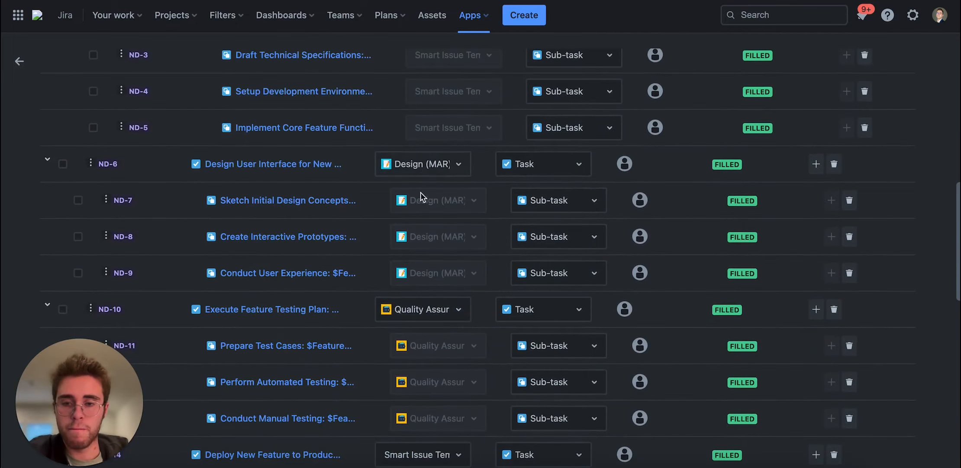
pyautogui.scroll(-6, 403, 313)
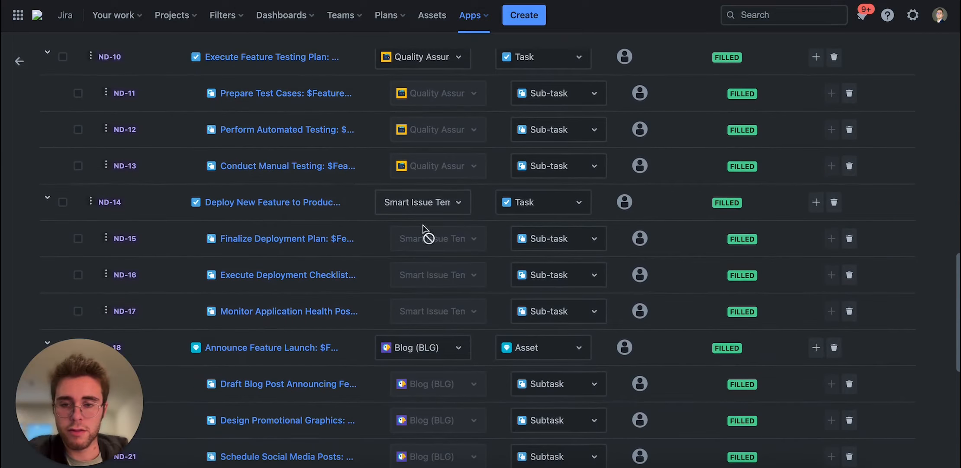
pyautogui.scroll(-6, 428, 225)
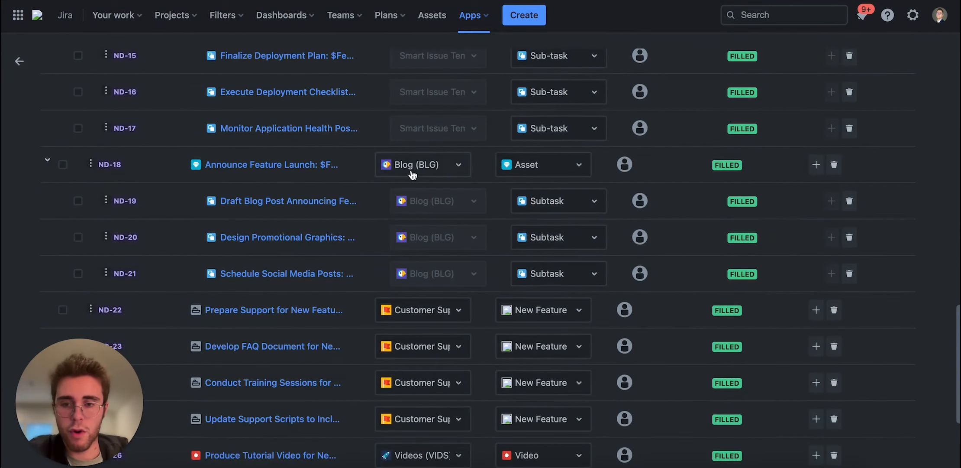
pyautogui.scroll(-2, 412, 203)
pyautogui.scroll(-1, 404, 304)
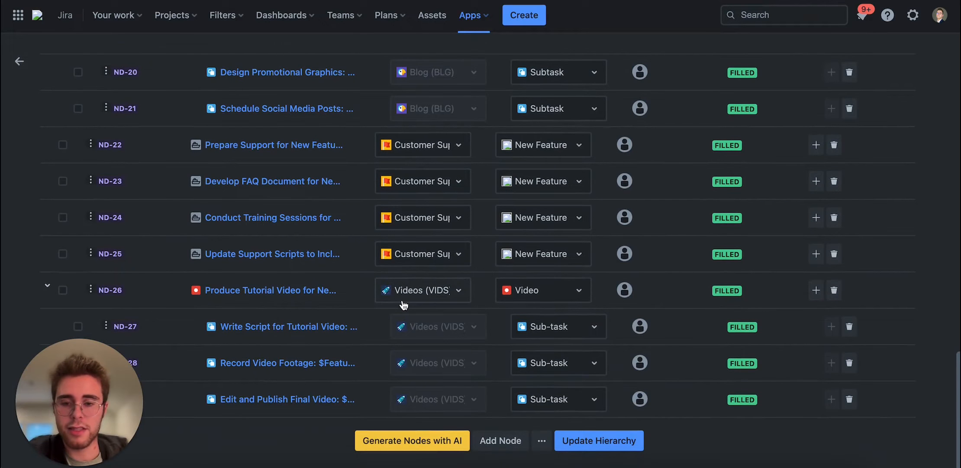
# Tag the New Product Feature hierarchy as Development, leaving the description empty.
pyautogui.scroll(20, 537, 241)
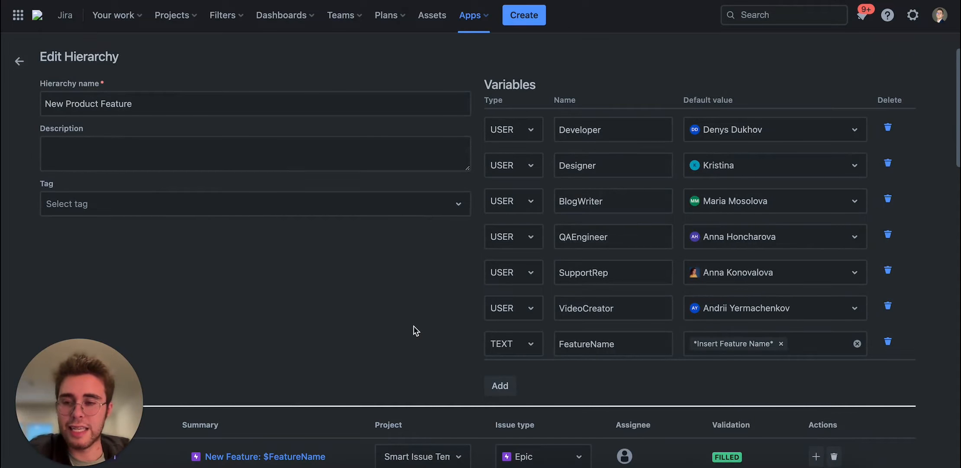
pyautogui.scroll(-8, 414, 326)
pyautogui.scroll(8, 414, 326)
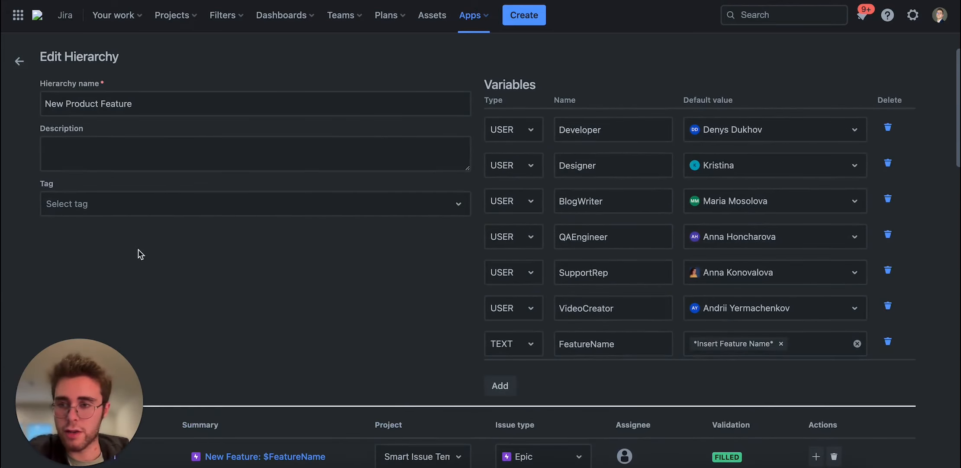
pyautogui.click(97, 204)
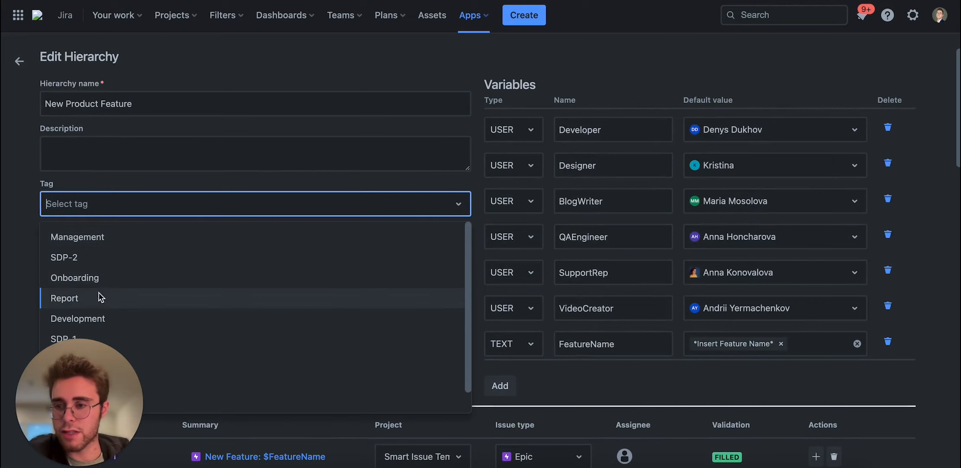
pyautogui.click(96, 320)
pyautogui.click(99, 148)
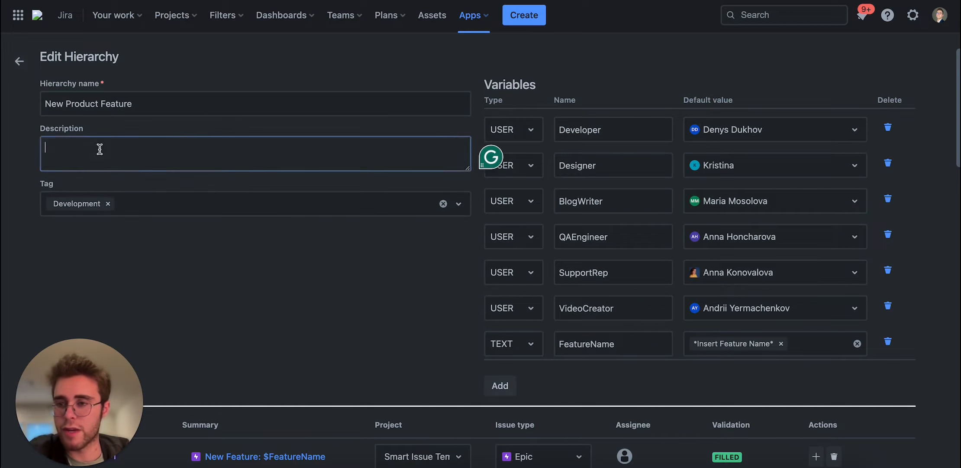
pyautogui.click(185, 234)
# Examine node ND-29 with its empty optional fields shown, including the available checklists, and close it without updating.
pyautogui.scroll(-10, 182, 237)
pyautogui.scroll(-8, 184, 237)
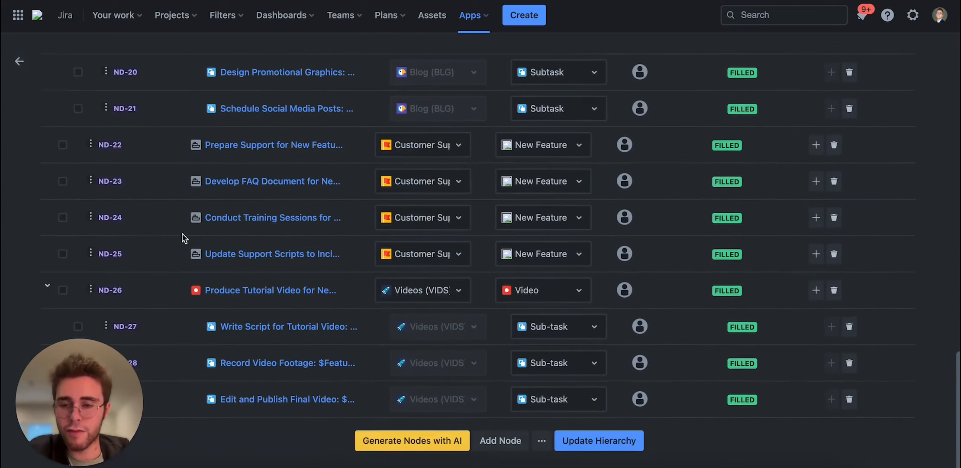
pyautogui.click(255, 399)
pyautogui.scroll(-2, 344, 312)
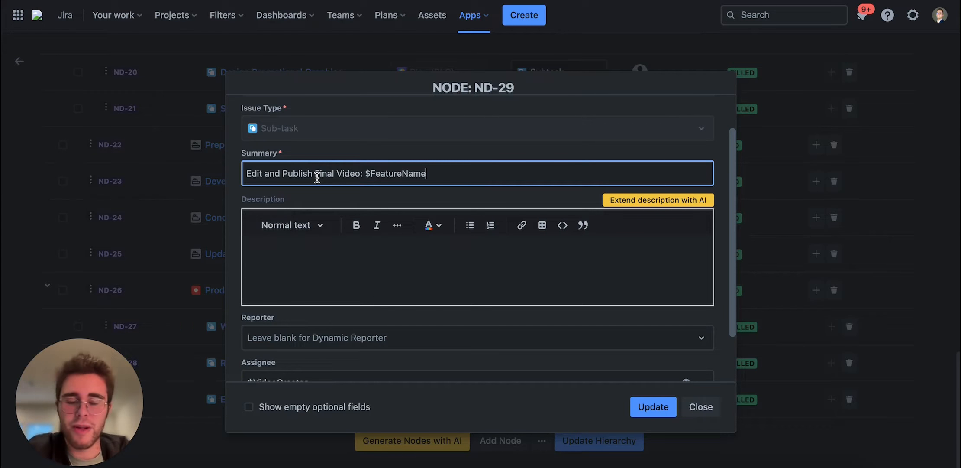
pyautogui.scroll(-2, 317, 178)
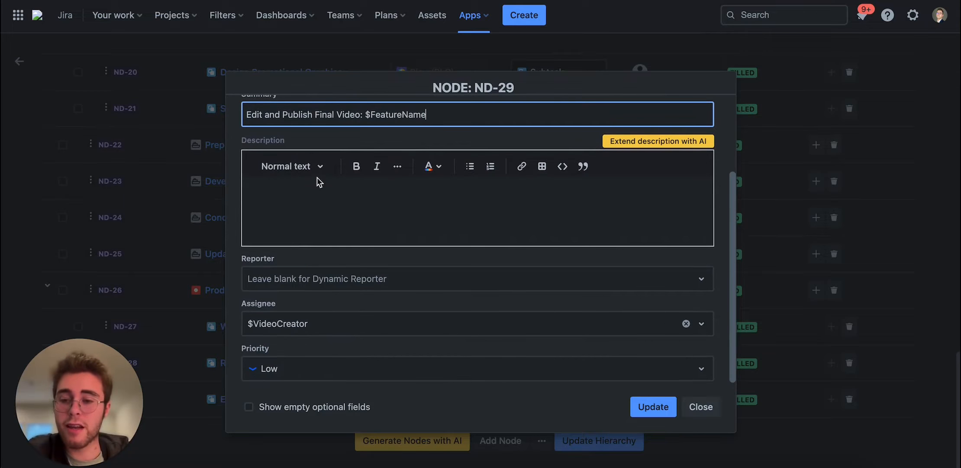
pyautogui.click(251, 407)
pyautogui.scroll(-5, 278, 356)
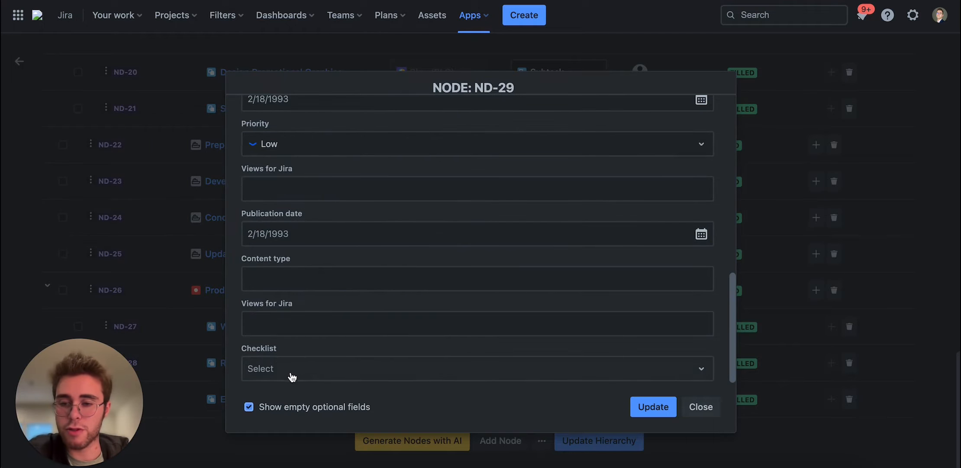
pyautogui.click(293, 376)
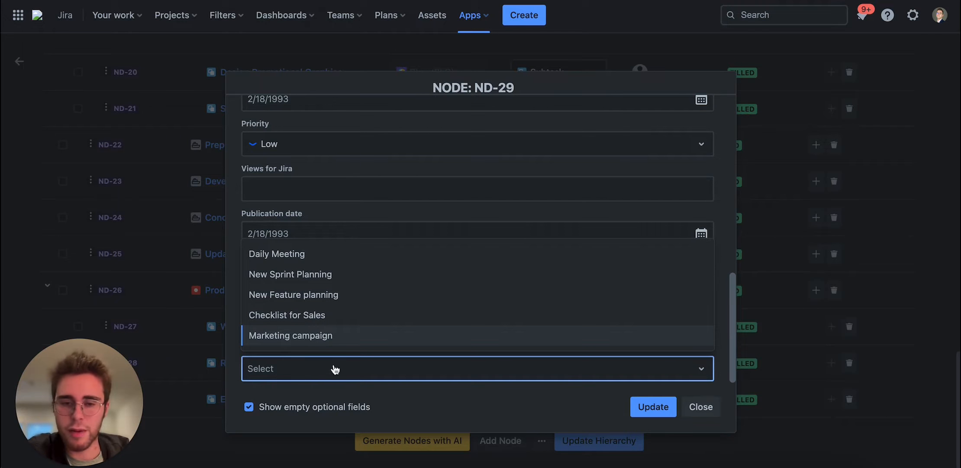
pyautogui.click(701, 410)
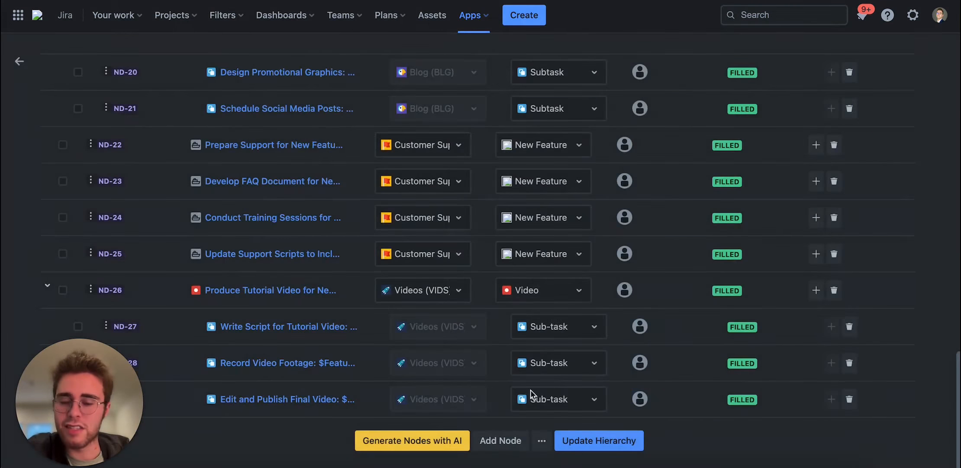
# Describe the hierarchy in the AI Nodes Generator as "Create me a process for a new product feature" and cancel without generating.
pyautogui.scroll(15, 517, 274)
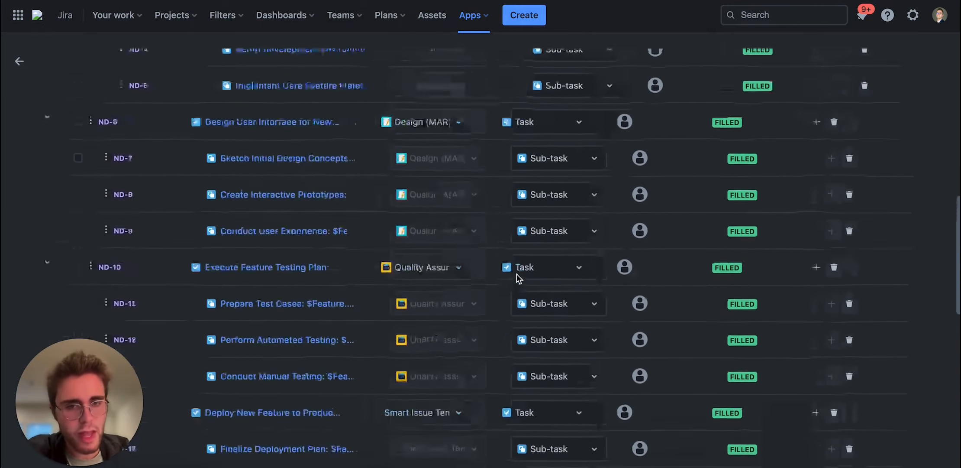
pyautogui.scroll(-1, 516, 273)
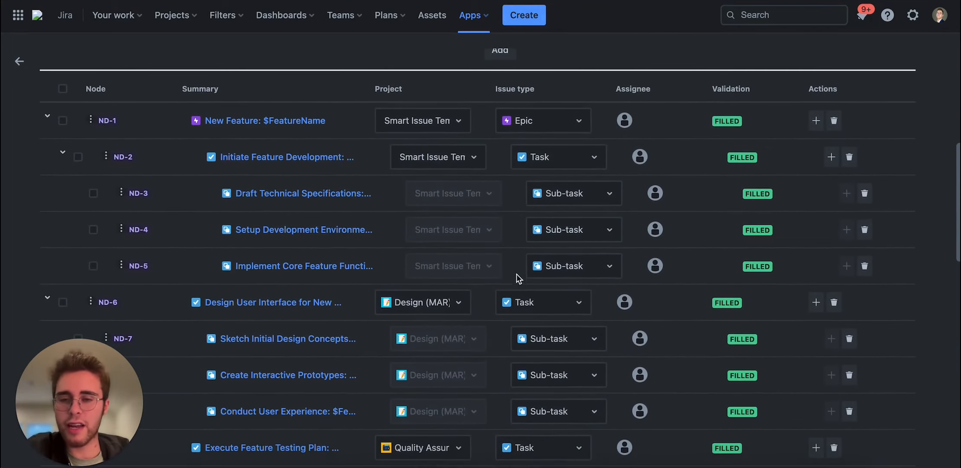
pyautogui.scroll(-9, 346, 190)
pyautogui.scroll(-10, 346, 190)
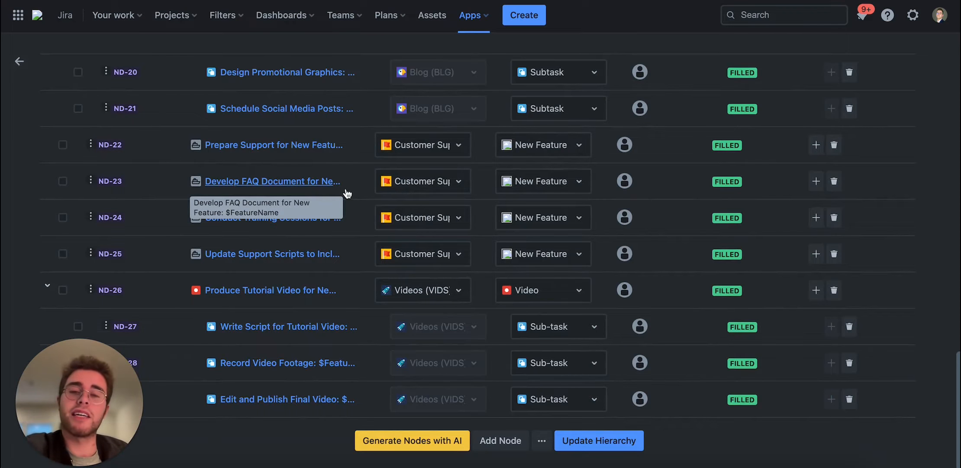
pyautogui.click(404, 440)
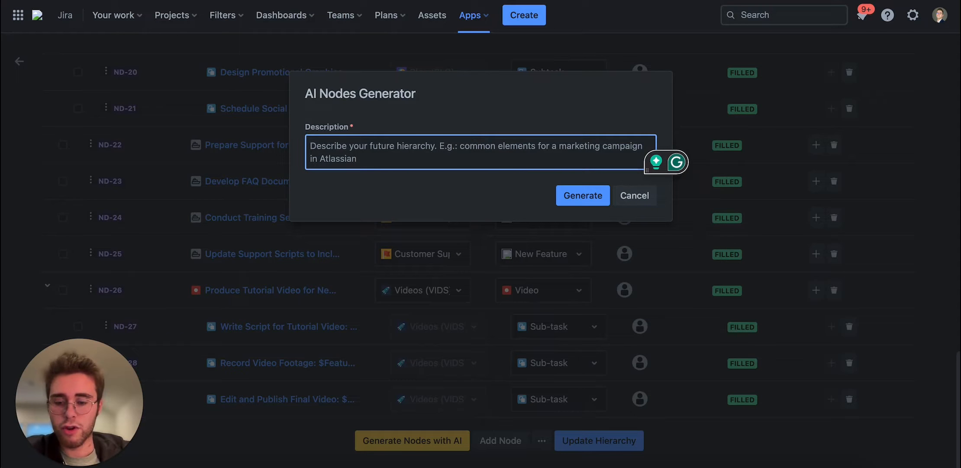
pyautogui.write('Create me a process for a new product feature')
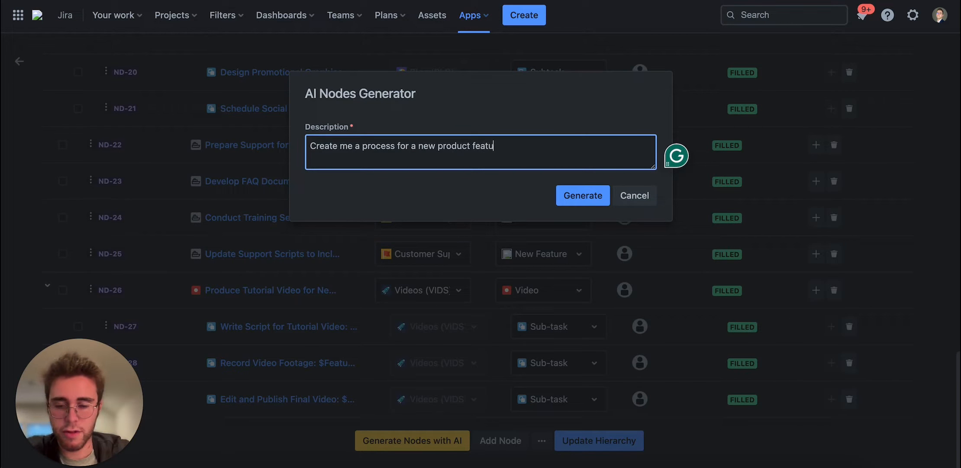
pyautogui.click(634, 197)
# Add an empty top-level node at the end of the hierarchy, after the tutorial video sub-tasks.
pyautogui.scroll(20, 436, 295)
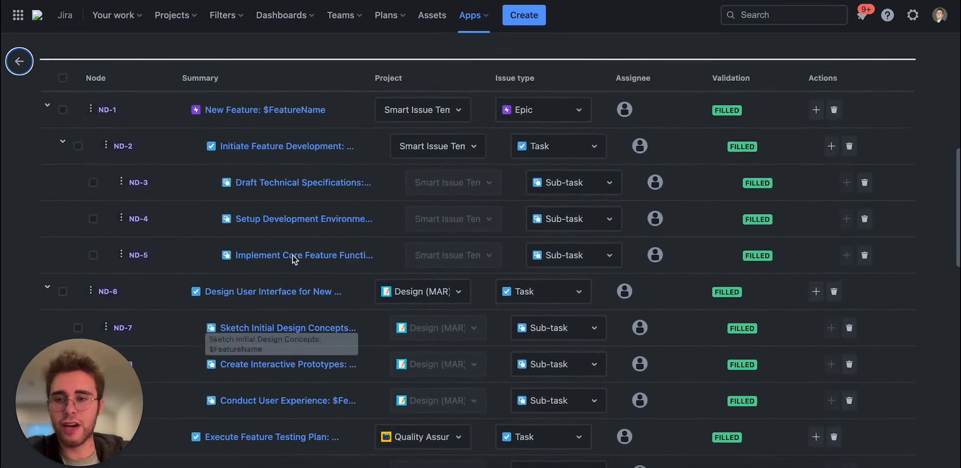
pyautogui.scroll(-3, 264, 329)
pyautogui.scroll(-3, 269, 197)
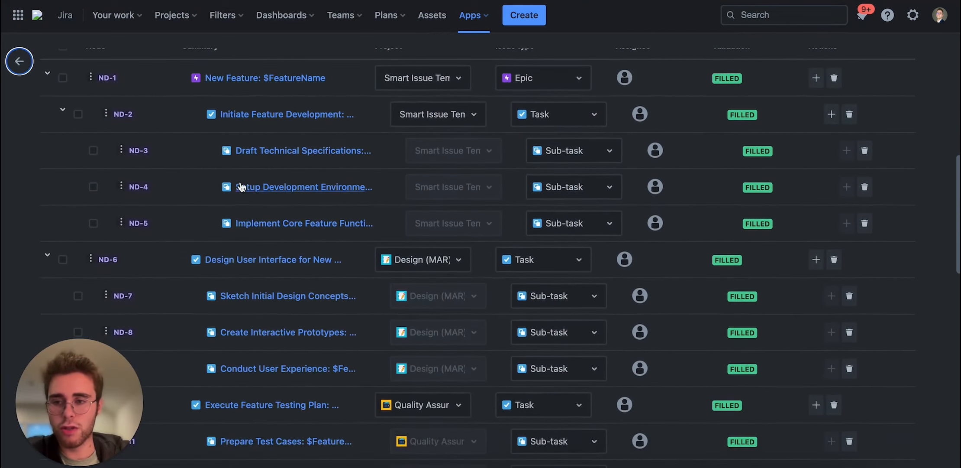
pyautogui.scroll(1, 105, 78)
pyautogui.scroll(-2, 130, 148)
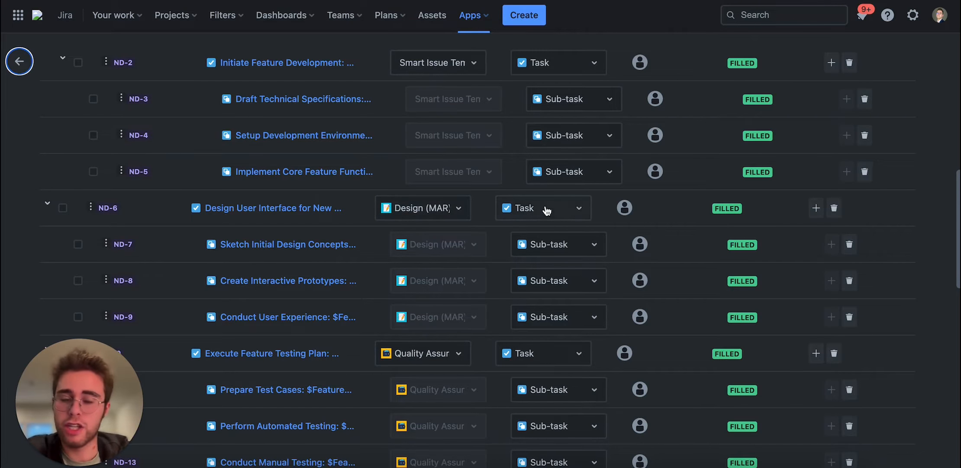
pyautogui.scroll(-5, 547, 210)
pyautogui.scroll(-5, 547, 210)
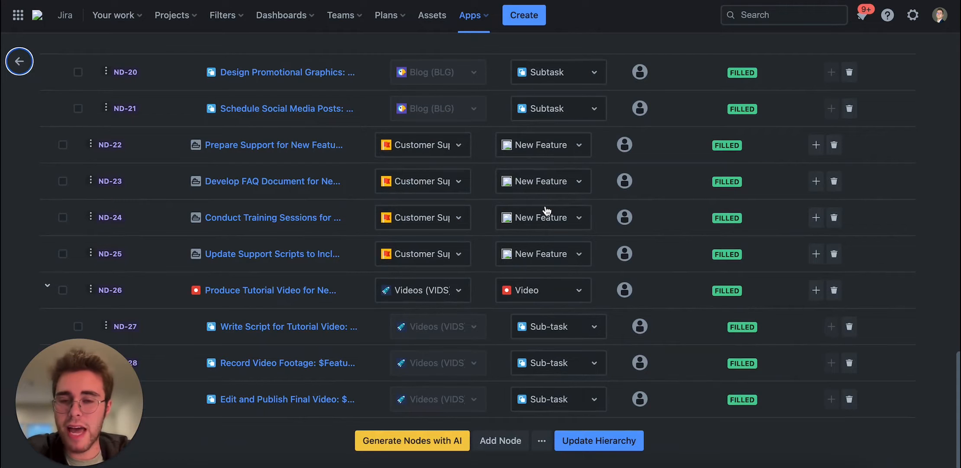
pyautogui.click(494, 442)
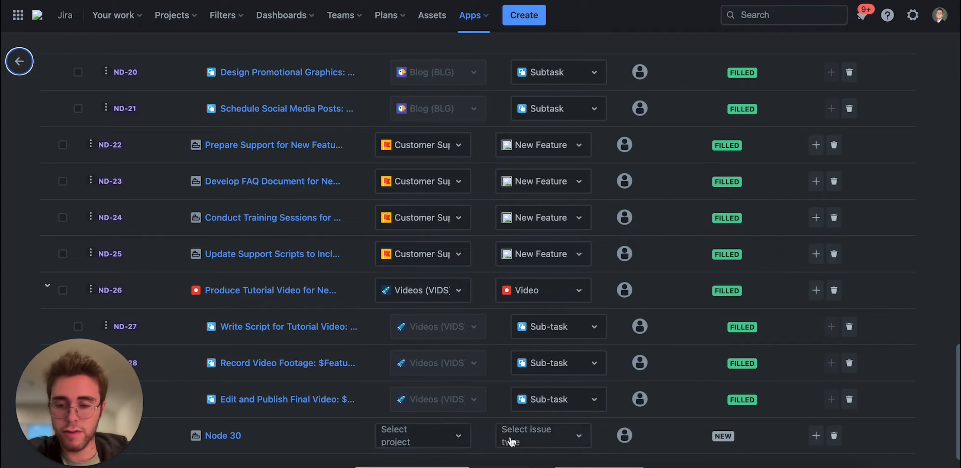
pyautogui.scroll(-1, 511, 364)
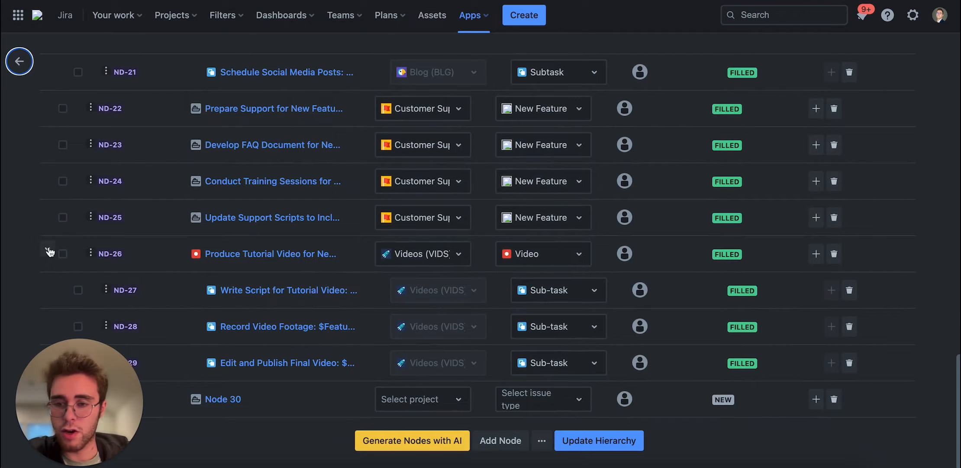
# Collapse all parent nodes in the hierarchy, from the tutorial video node ND-26 up to the epic ND-1.
pyautogui.click(51, 252)
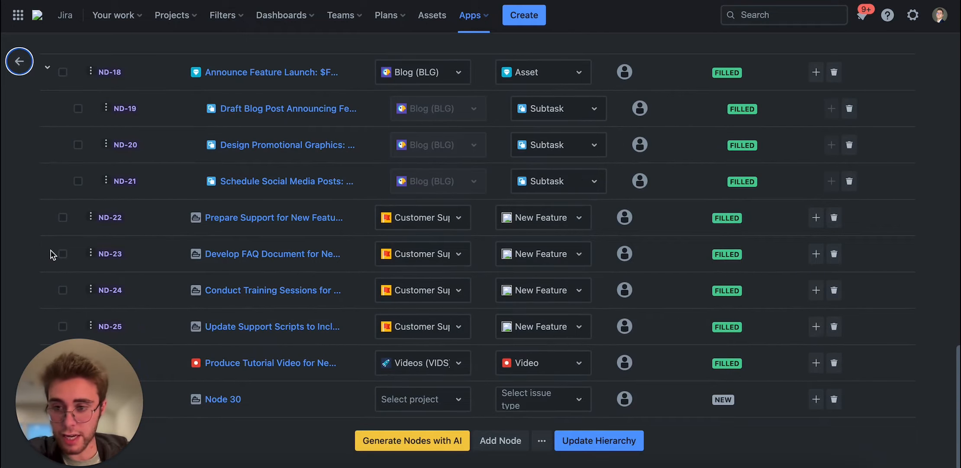
pyautogui.click(47, 68)
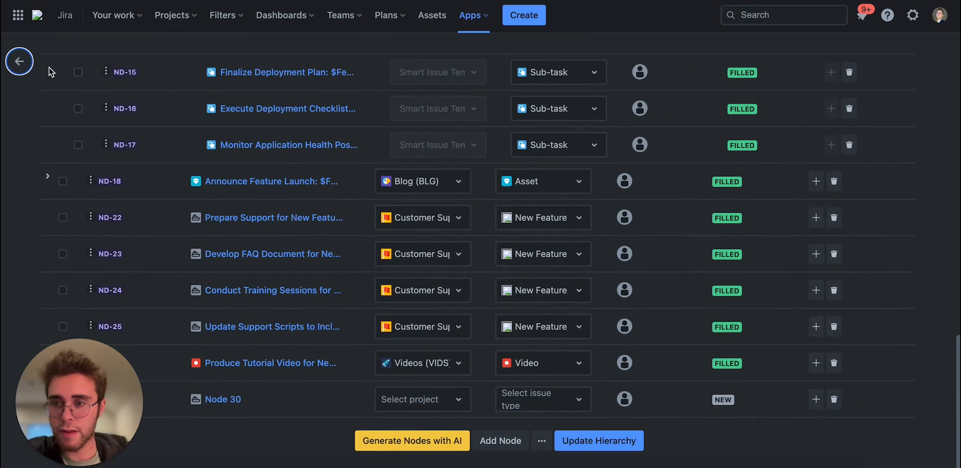
pyautogui.click(48, 178)
pyautogui.click(47, 69)
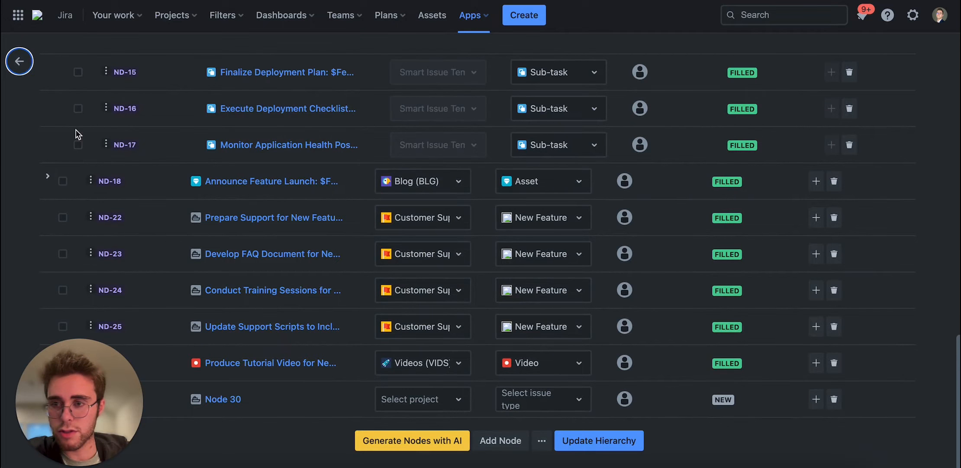
pyautogui.click(46, 133)
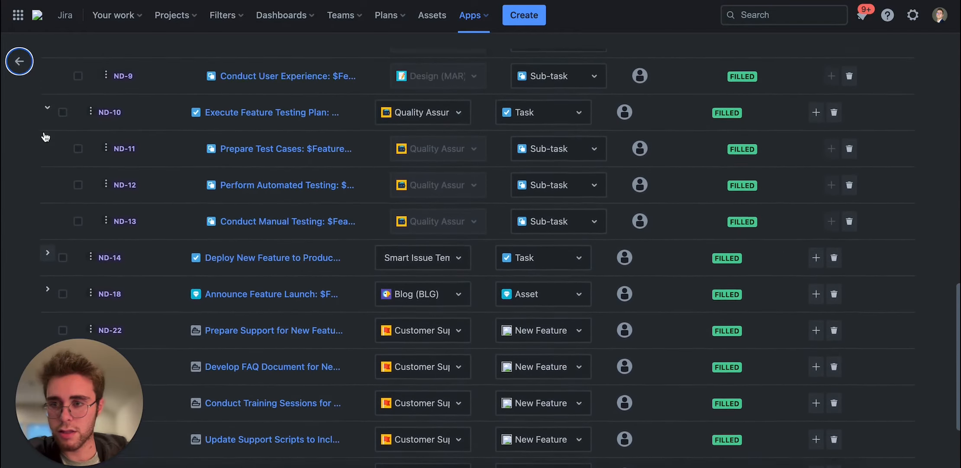
pyautogui.click(48, 125)
pyautogui.click(48, 102)
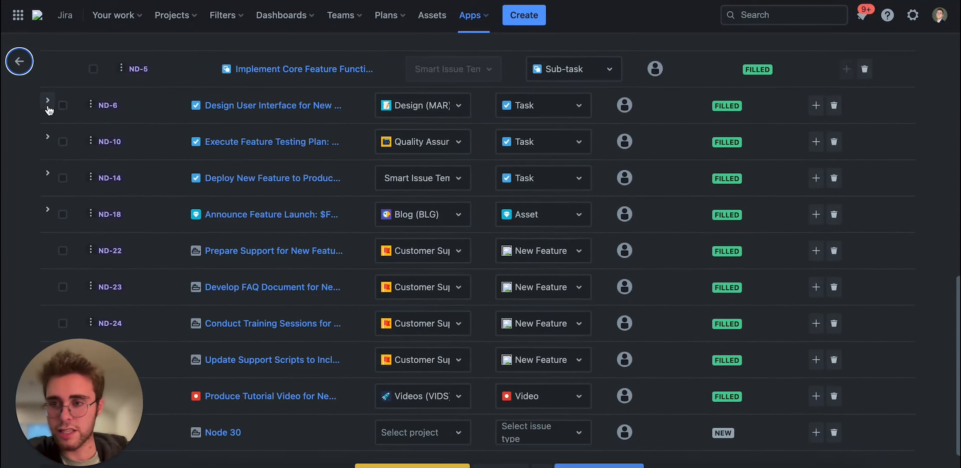
pyautogui.scroll(5, 54, 137)
pyautogui.click(65, 179)
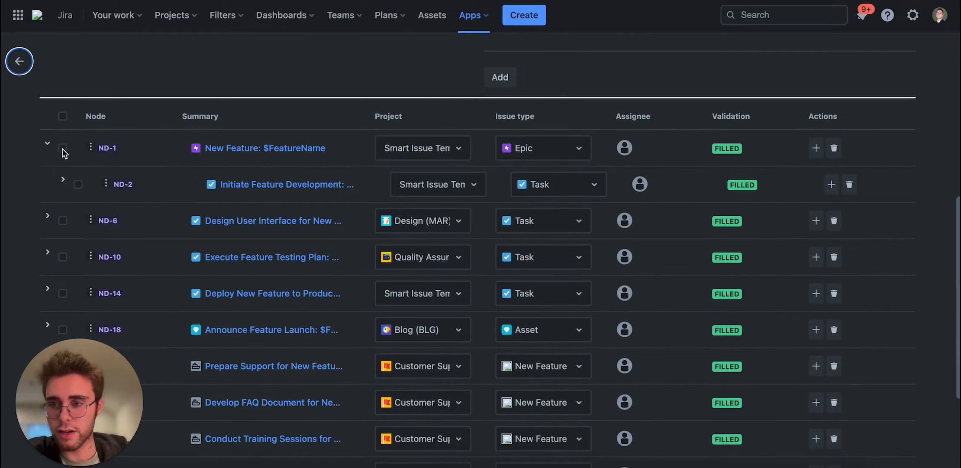
pyautogui.click(47, 144)
pyautogui.scroll(-2, 99, 186)
pyautogui.scroll(-2, 98, 186)
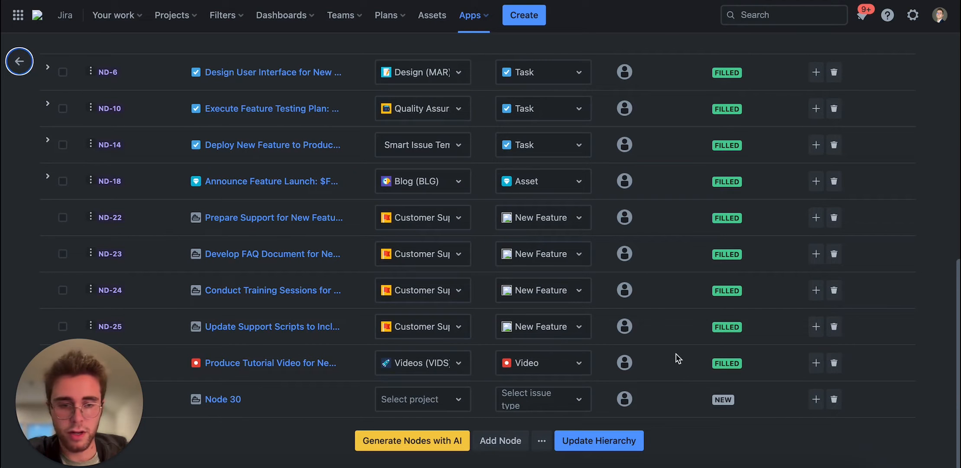
# Add a child node under the new Node 30 and check the additional option for adding nodes to the hierarchy.
pyautogui.click(816, 399)
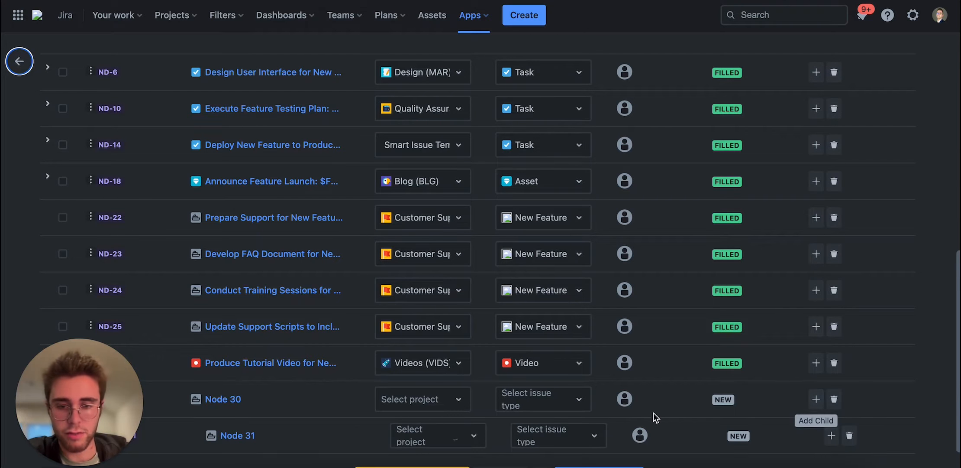
pyautogui.scroll(-1, 503, 416)
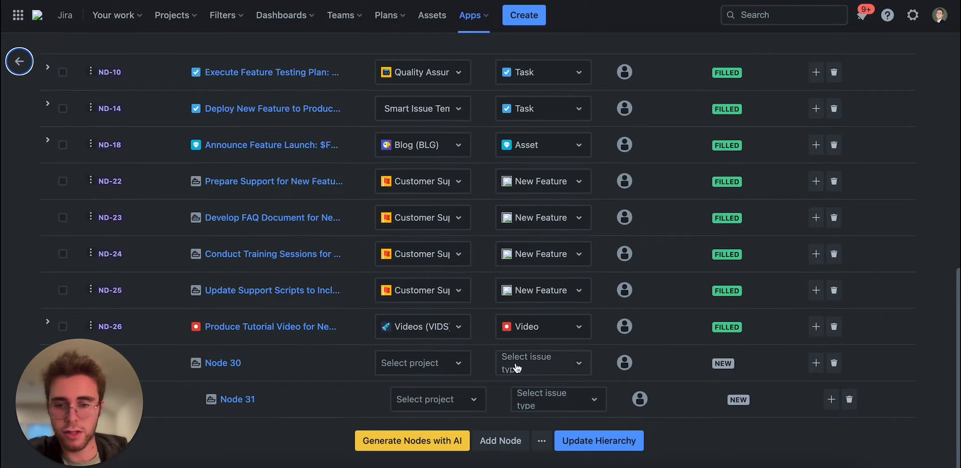
pyautogui.click(542, 441)
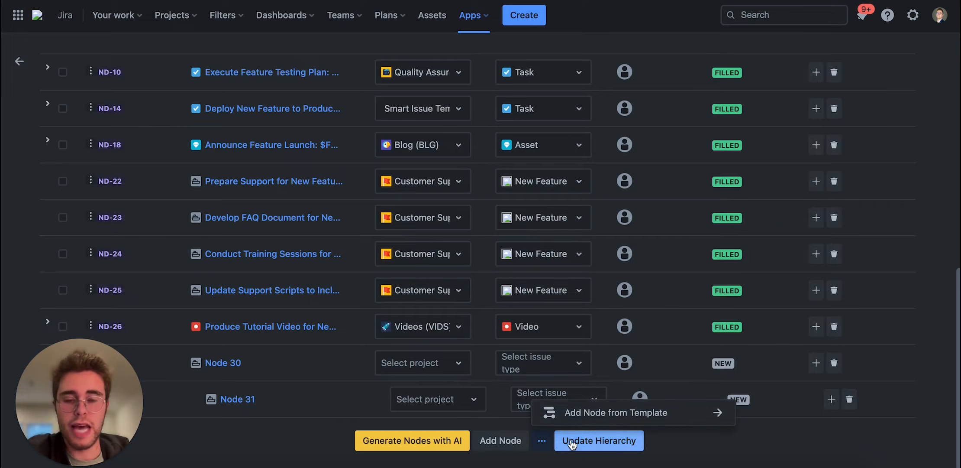
pyautogui.click(687, 436)
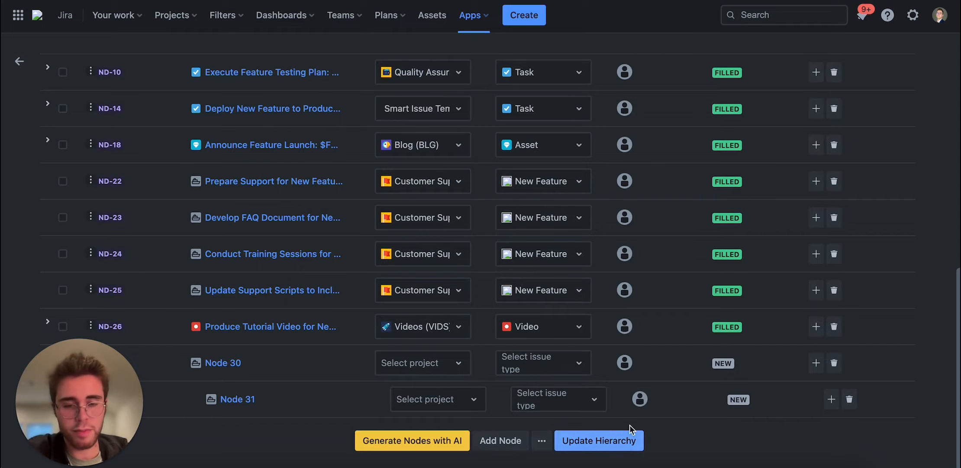
# Delete Node 30 and its child, and save the changes to the New Product Feature hierarchy.
pyautogui.click(849, 398)
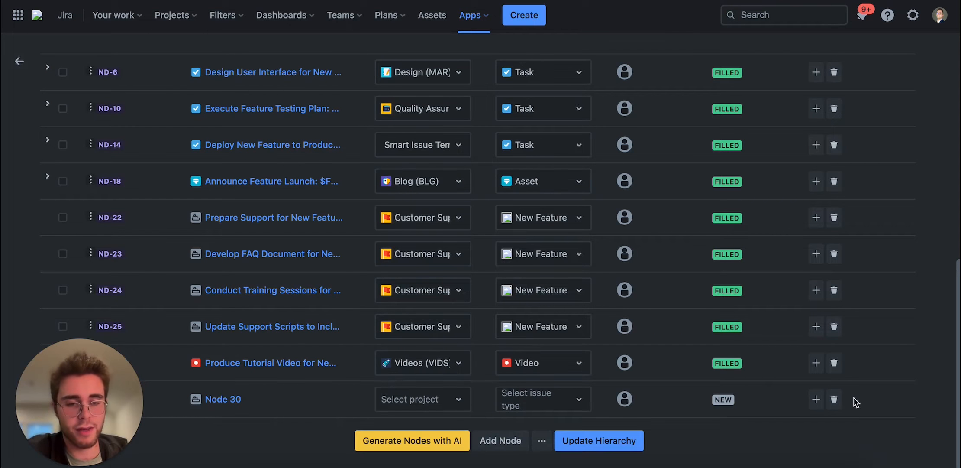
pyautogui.click(835, 400)
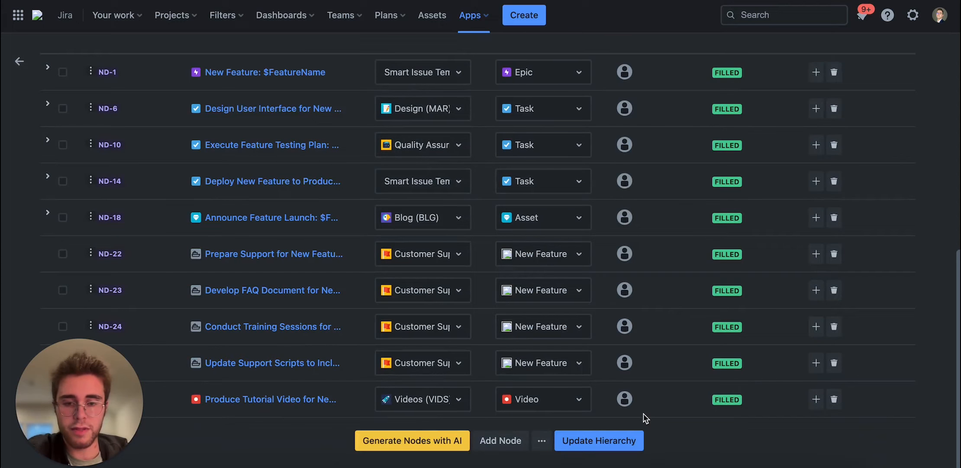
pyautogui.click(579, 440)
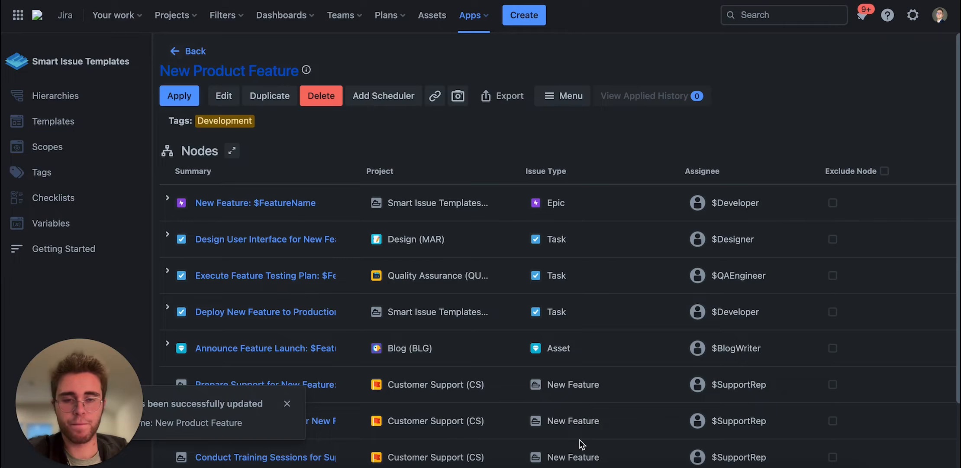
# Start applying the New Product Feature hierarchy and review the variable values, checking which users can be chosen for BlogWriter.
pyautogui.scroll(-2, 583, 444)
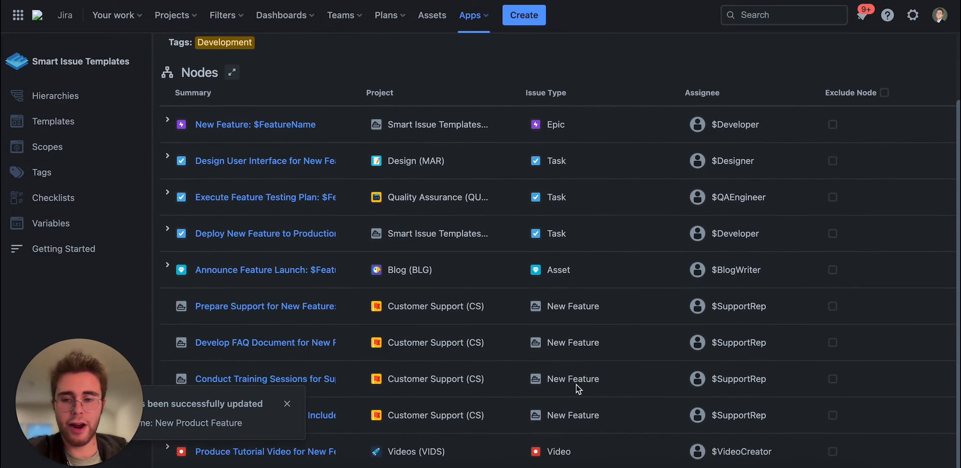
pyautogui.scroll(1, 576, 366)
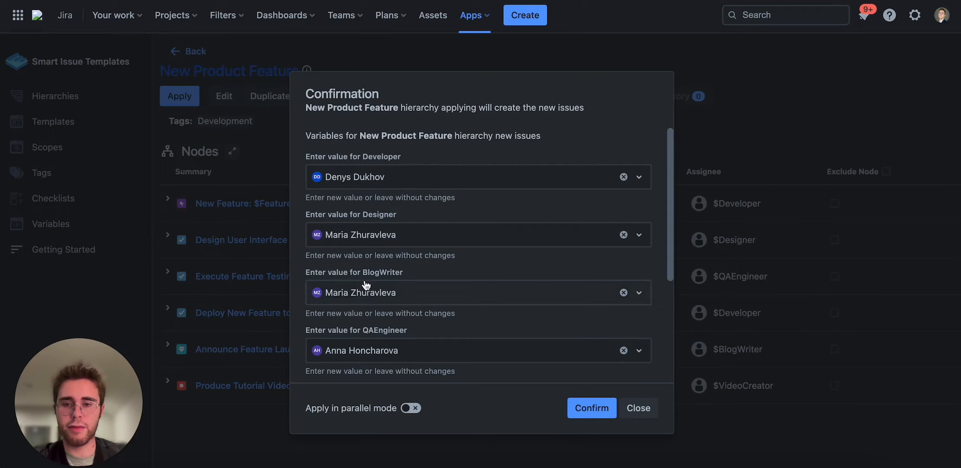
pyautogui.scroll(-3, 372, 286)
pyautogui.scroll(-2, 375, 303)
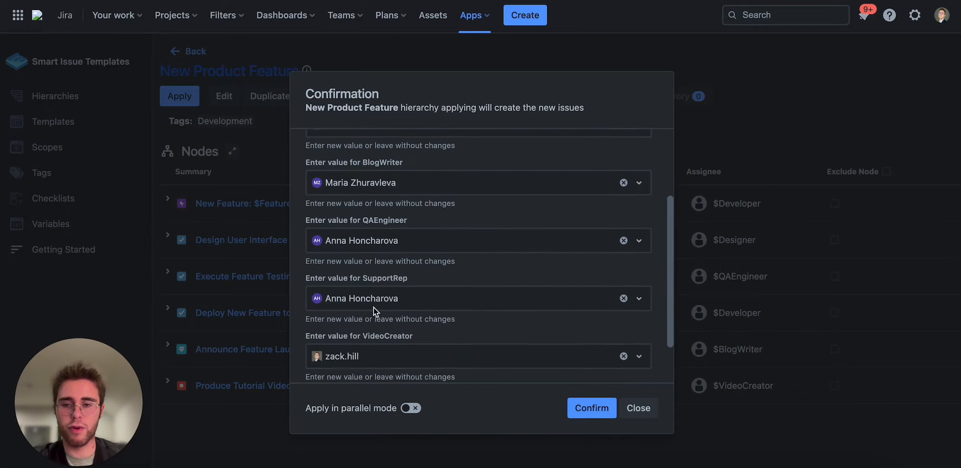
pyautogui.scroll(4, 399, 295)
pyautogui.click(395, 260)
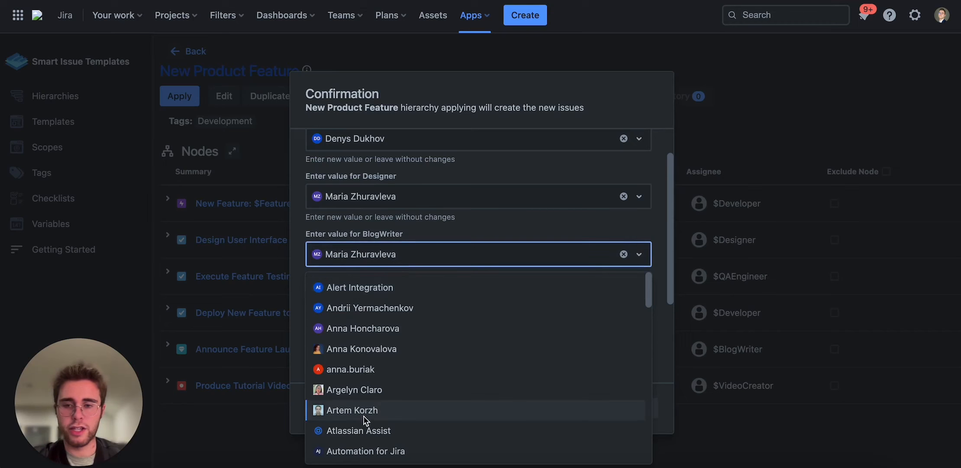
pyautogui.click(415, 261)
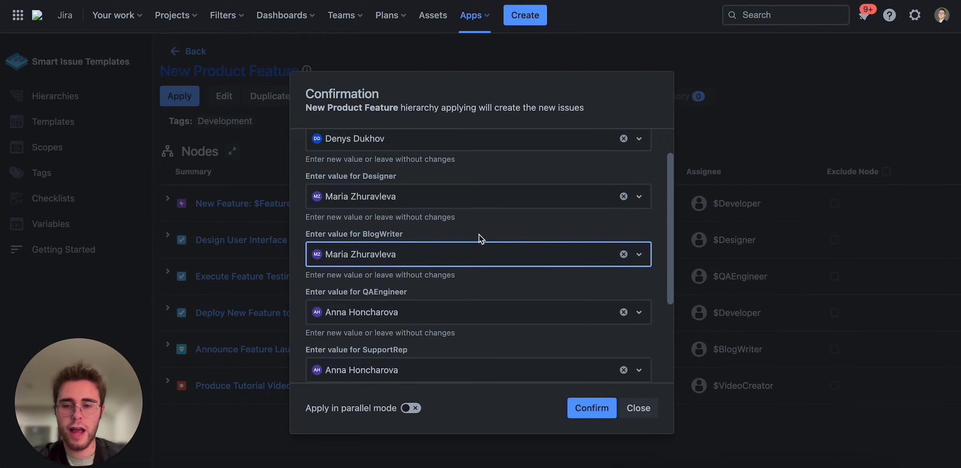
pyautogui.scroll(-3, 479, 234)
pyautogui.scroll(2, 382, 226)
pyautogui.scroll(-1, 381, 226)
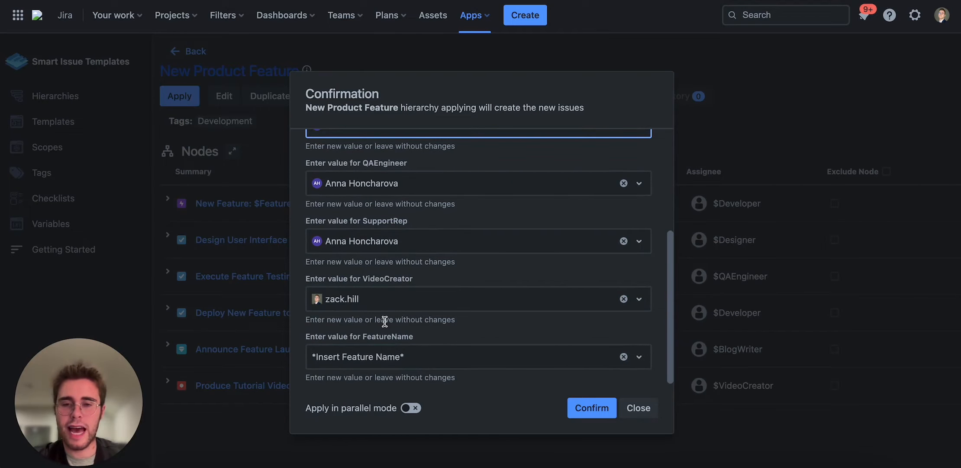
pyautogui.scroll(5, 385, 321)
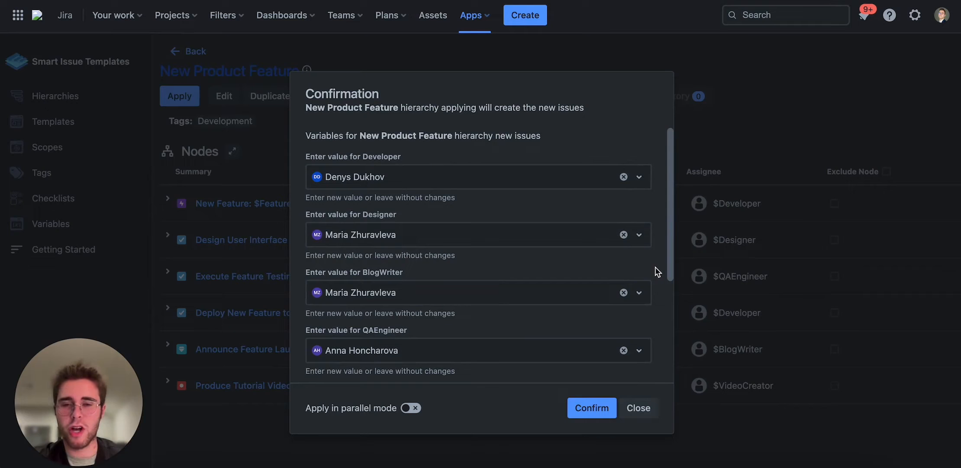
pyautogui.scroll(-5, 654, 266)
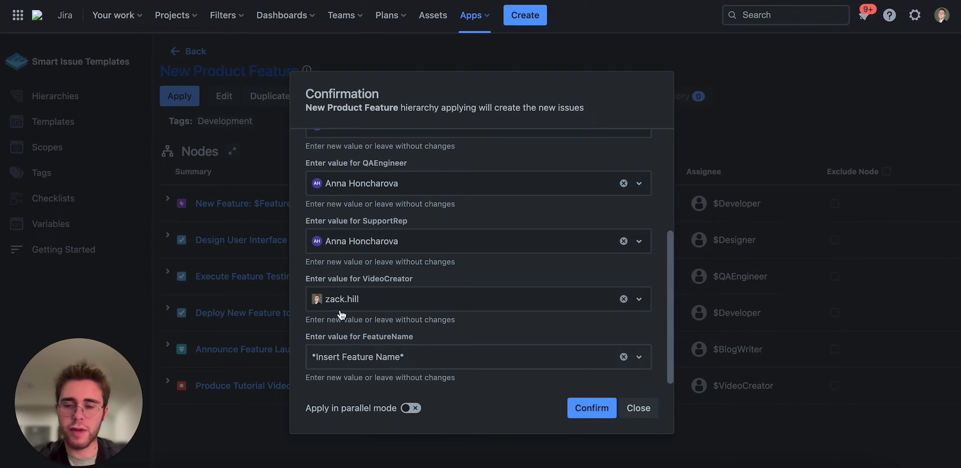
# Set the FeatureName variable to "Improve Usage Statistics Page" and confirm applying the hierarchy to create the issues.
pyautogui.click(347, 358)
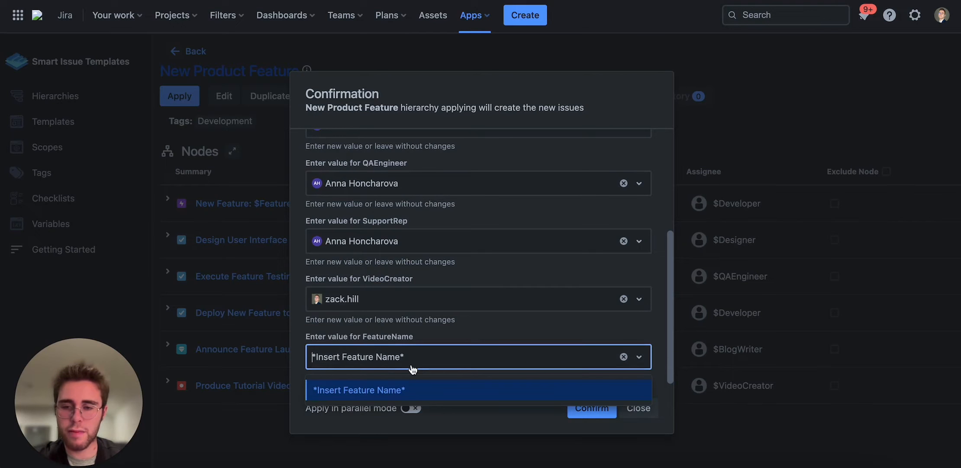
pyautogui.write('Im')
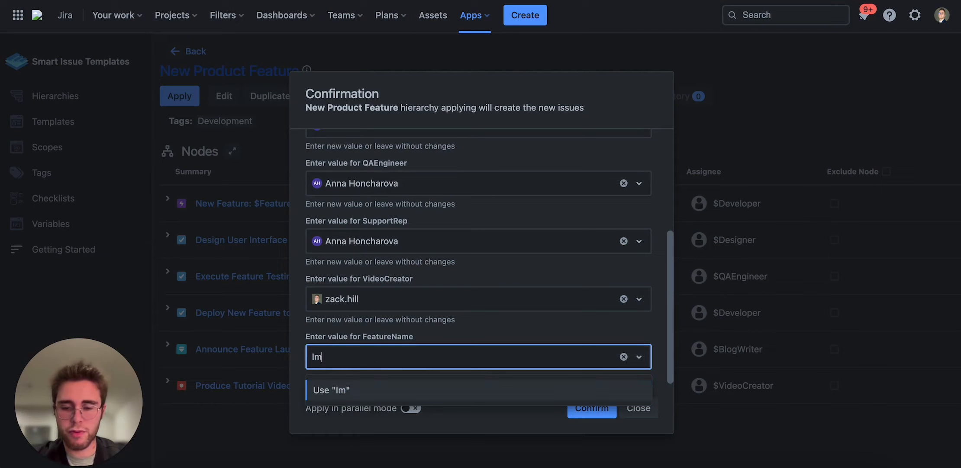
pyautogui.write('prove Usage S')
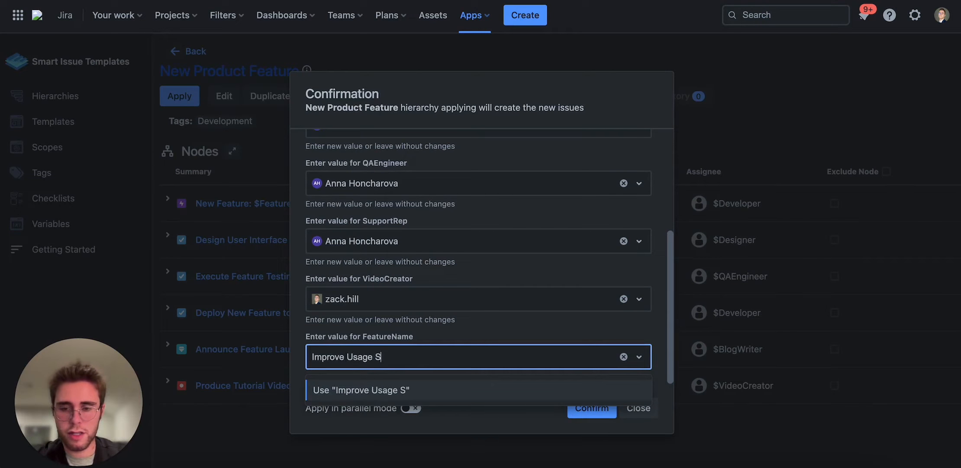
pyautogui.write('tatistics ')
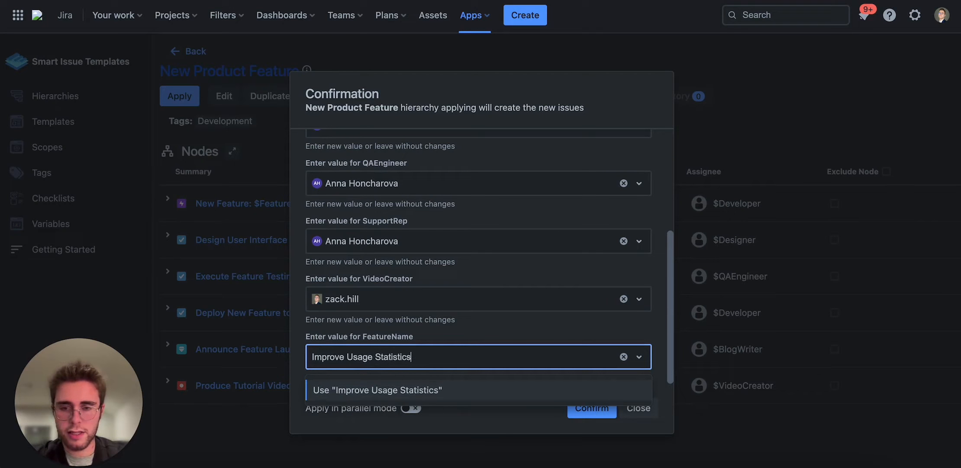
pyautogui.write('Page')
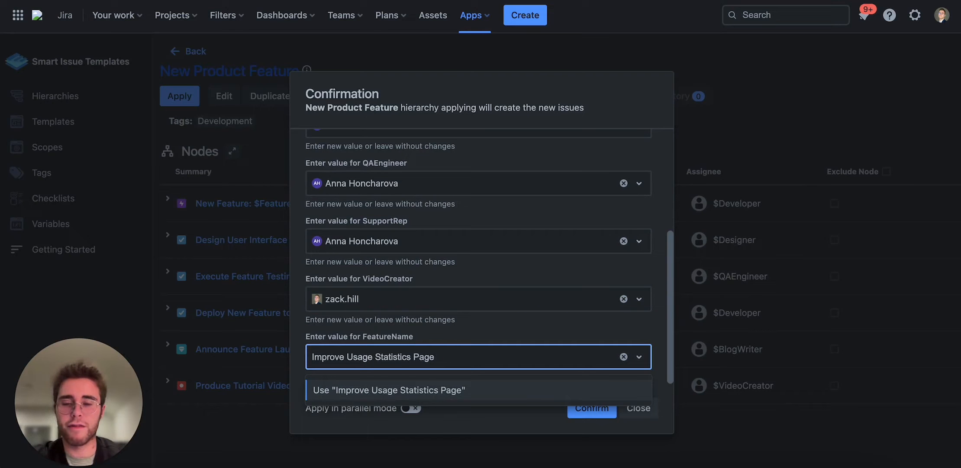
pyautogui.click(390, 395)
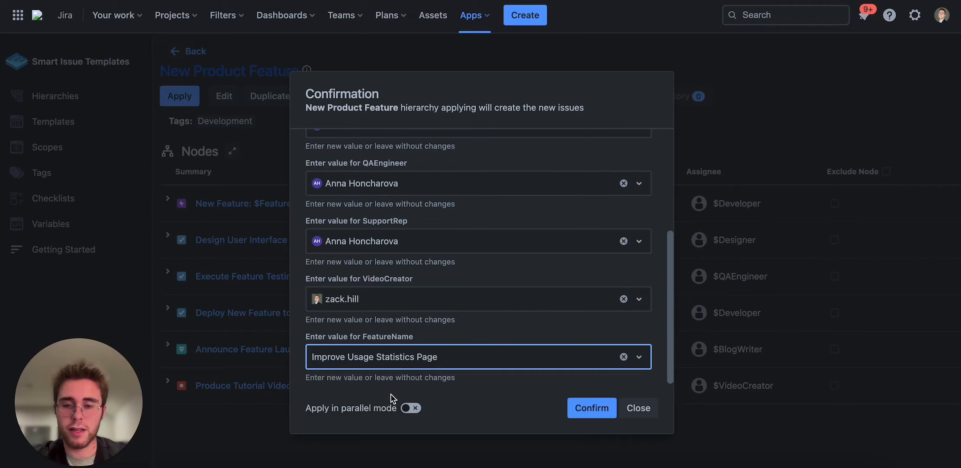
pyautogui.click(583, 409)
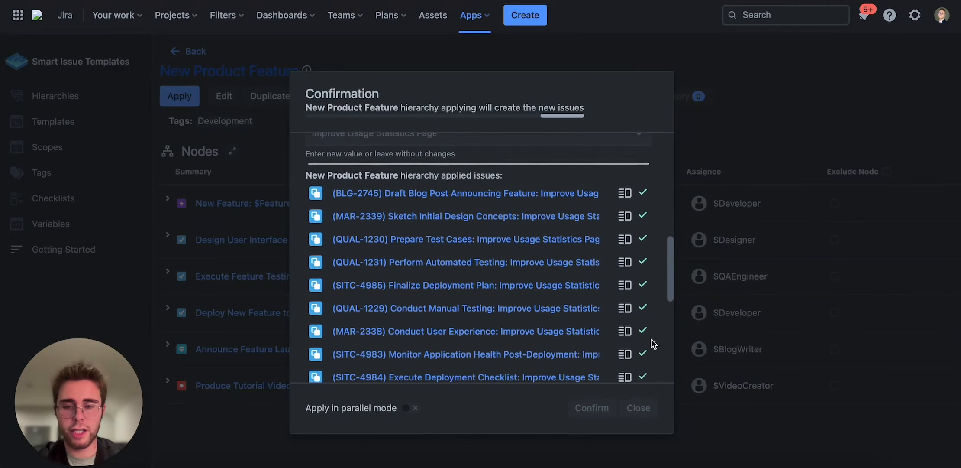
# Review the issues created from the New Product Feature hierarchy alongside their variable values, and close the confirmation dialog.
pyautogui.scroll(-10, 651, 339)
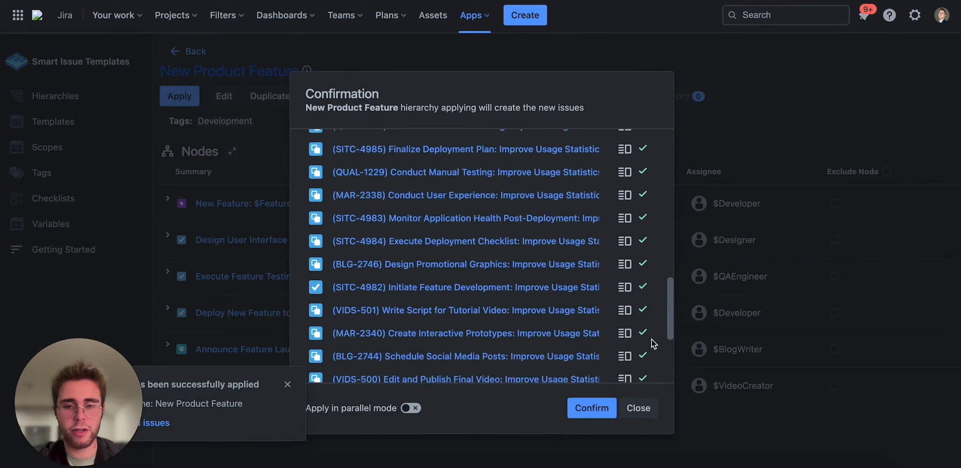
pyautogui.scroll(10, 651, 338)
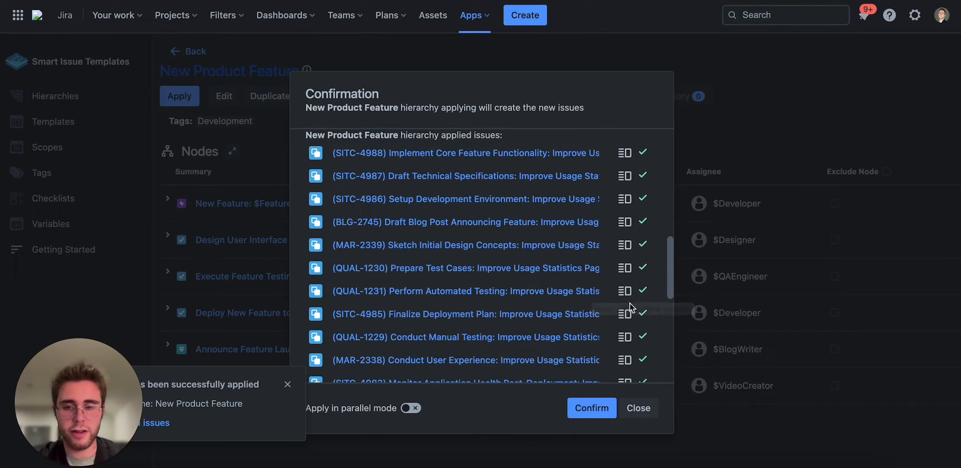
pyautogui.scroll(-1, 482, 230)
pyautogui.scroll(-10, 482, 230)
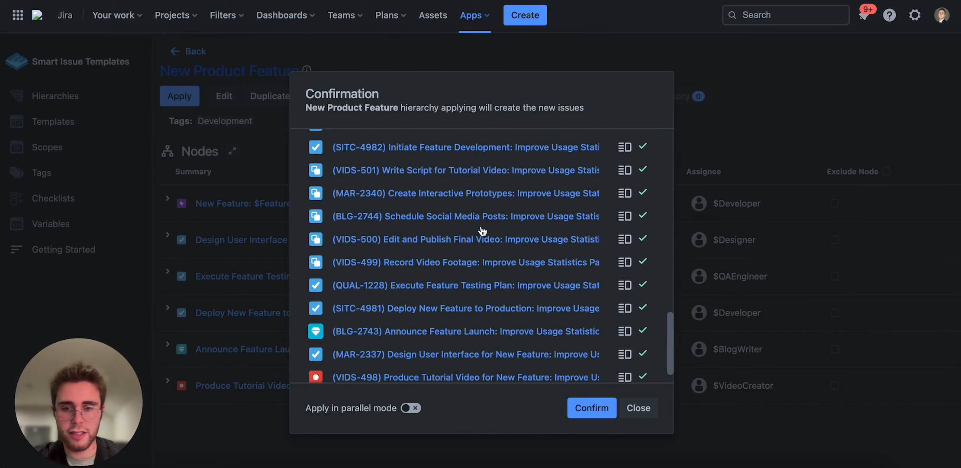
pyautogui.scroll(5, 478, 269)
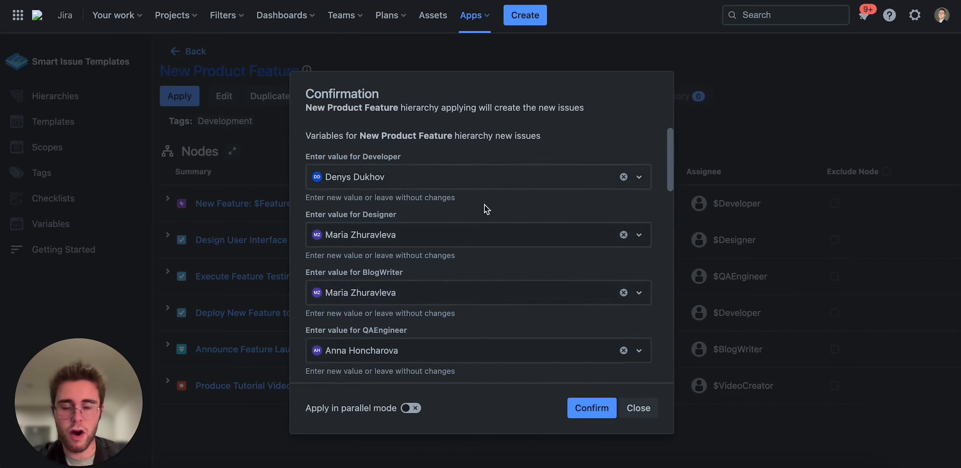
pyautogui.scroll(-15, 481, 236)
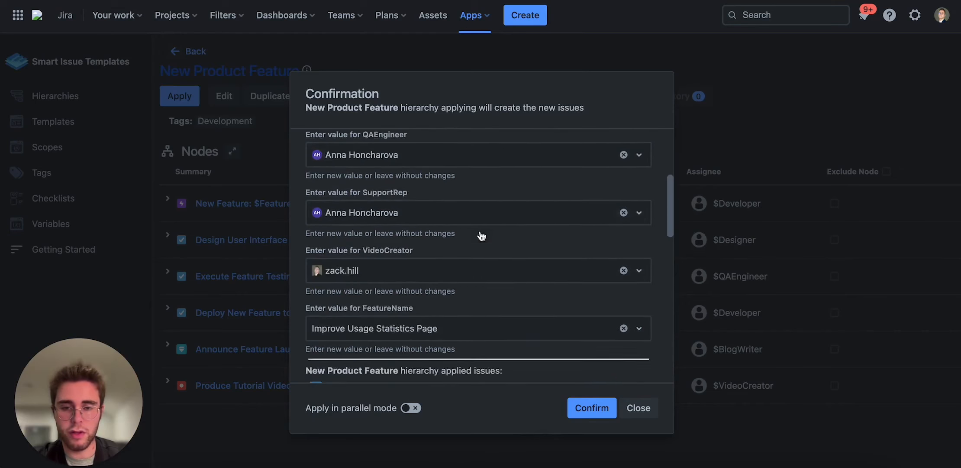
pyautogui.click(626, 403)
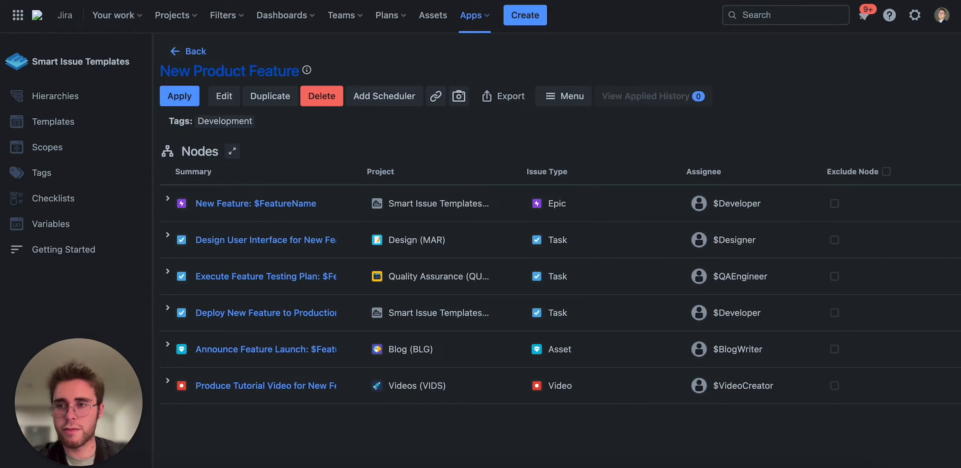
# Reload the New Product Feature hierarchy page and open its applied history.
pyautogui.hotkey('ctrl', 'r')
pyautogui.click(508, 135)
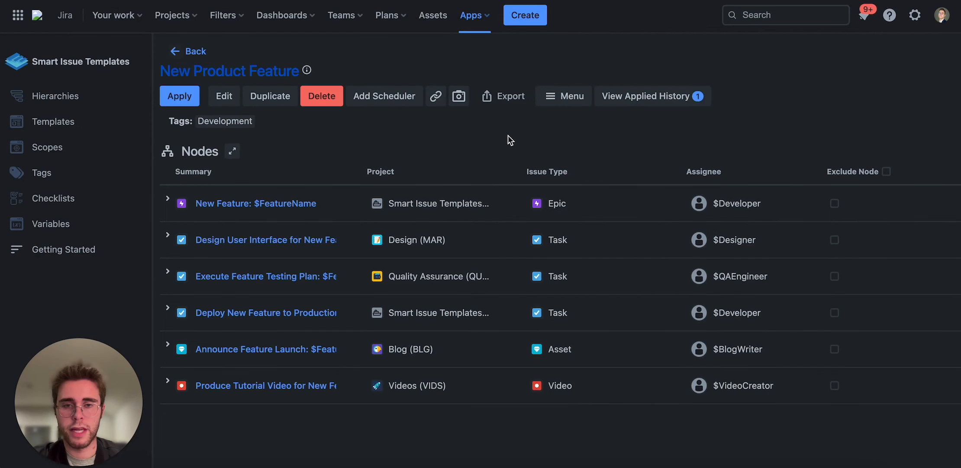
pyautogui.click(631, 101)
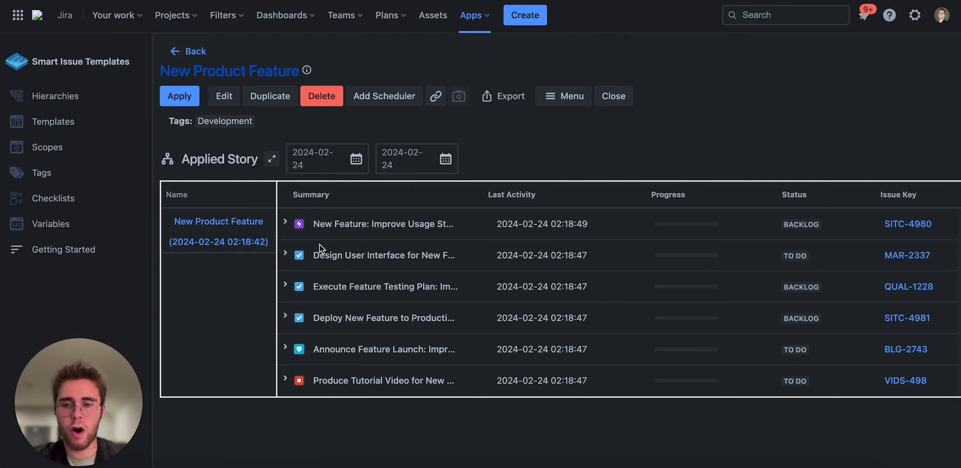
# Expand every parent issue in the applied history, from the Improve Usage Statistics Page epic down to the tutorial video issue.
pyautogui.click(285, 222)
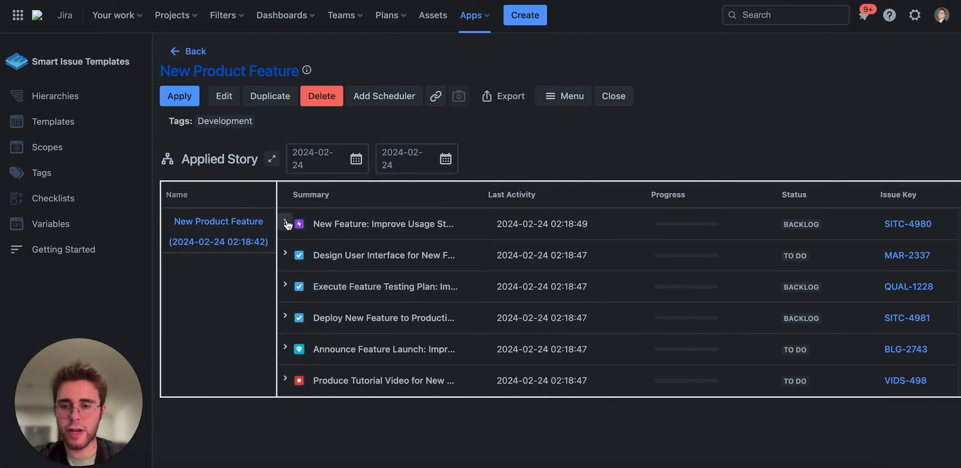
pyautogui.click(285, 285)
pyautogui.click(300, 252)
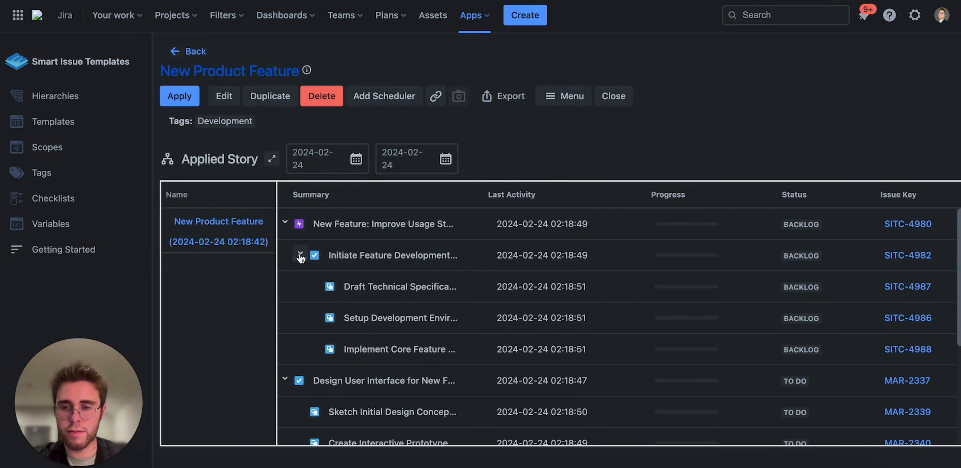
pyautogui.scroll(-3, 327, 283)
pyautogui.click(286, 363)
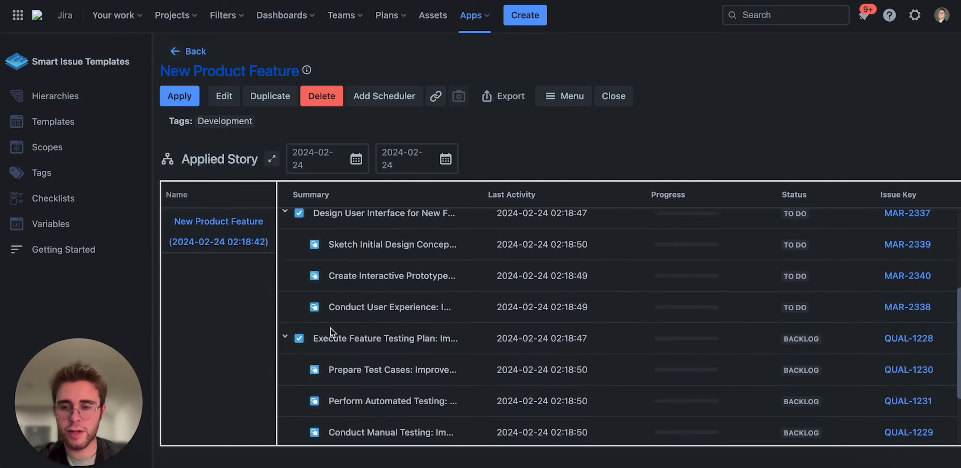
pyautogui.scroll(-3, 330, 327)
pyautogui.click(285, 368)
pyautogui.scroll(-3, 343, 357)
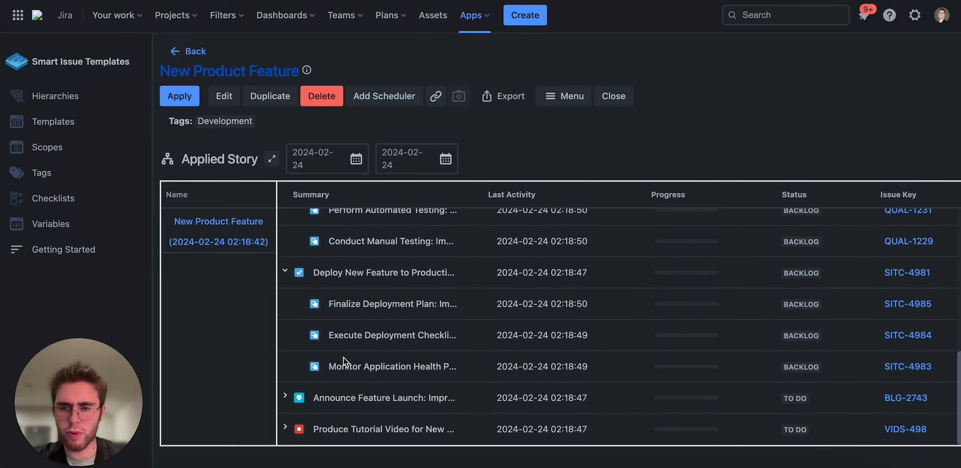
pyautogui.click(286, 397)
pyautogui.scroll(-3, 309, 368)
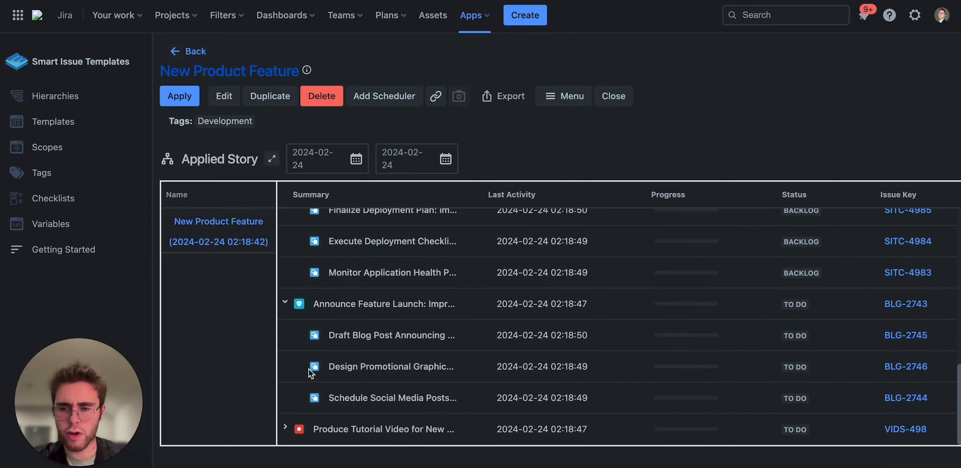
pyautogui.click(285, 428)
pyautogui.scroll(-3, 331, 355)
# Examine the structure, last activity, progress, statuses and issue keys of all issues in the applied hierarchy.
pyautogui.scroll(10, 331, 355)
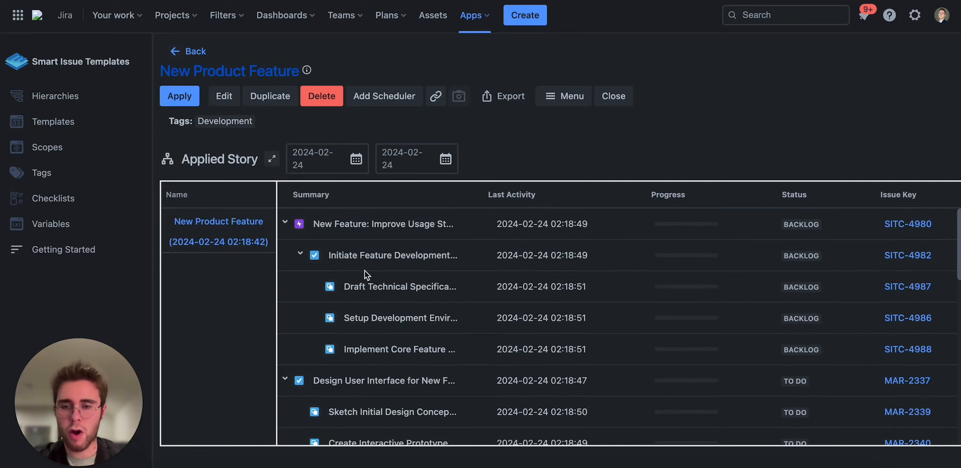
pyautogui.scroll(-8, 364, 270)
pyautogui.scroll(-2, 372, 324)
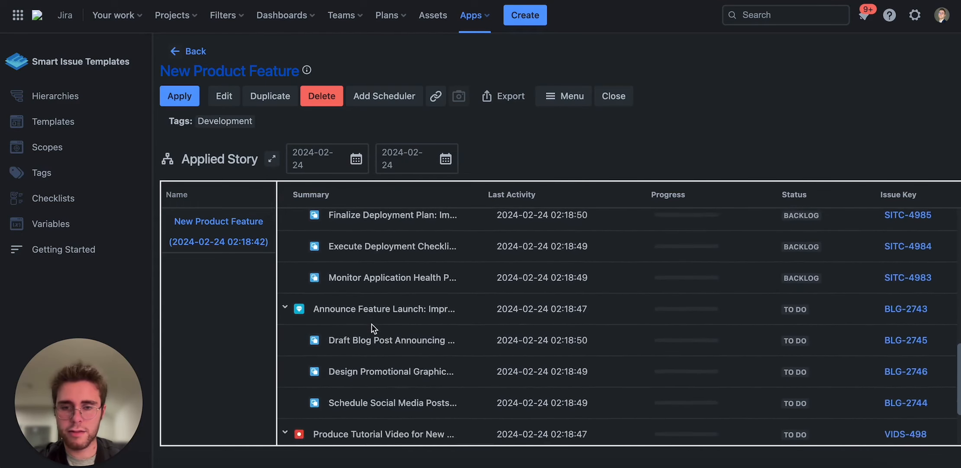
pyautogui.scroll(12, 372, 323)
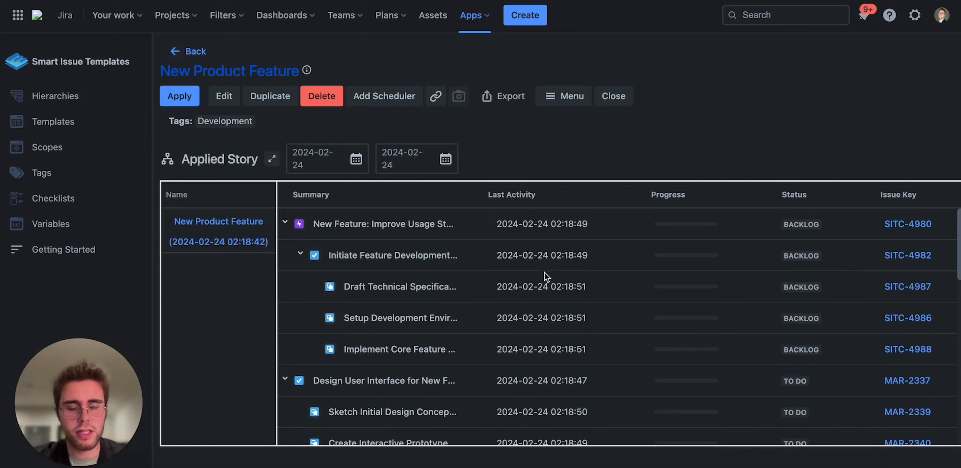
pyautogui.scroll(-1, 660, 241)
pyautogui.scroll(1, 661, 242)
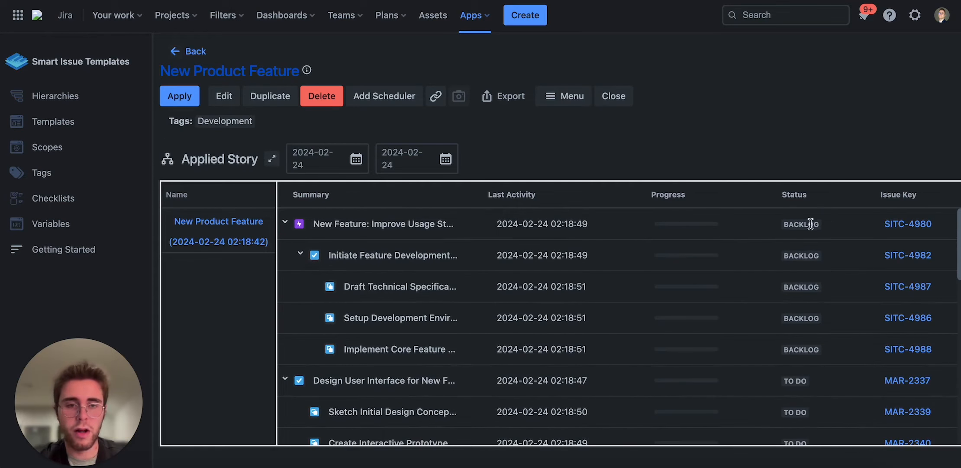
pyautogui.scroll(-5, 795, 241)
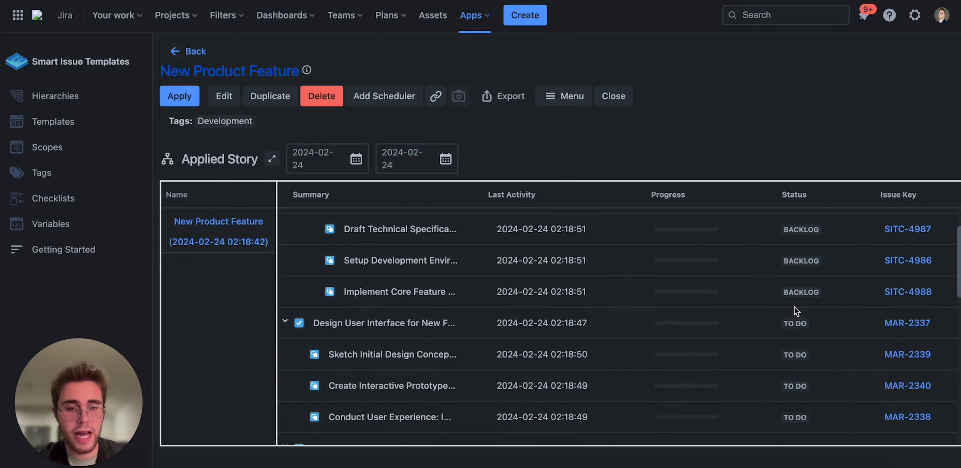
pyautogui.scroll(-10, 791, 345)
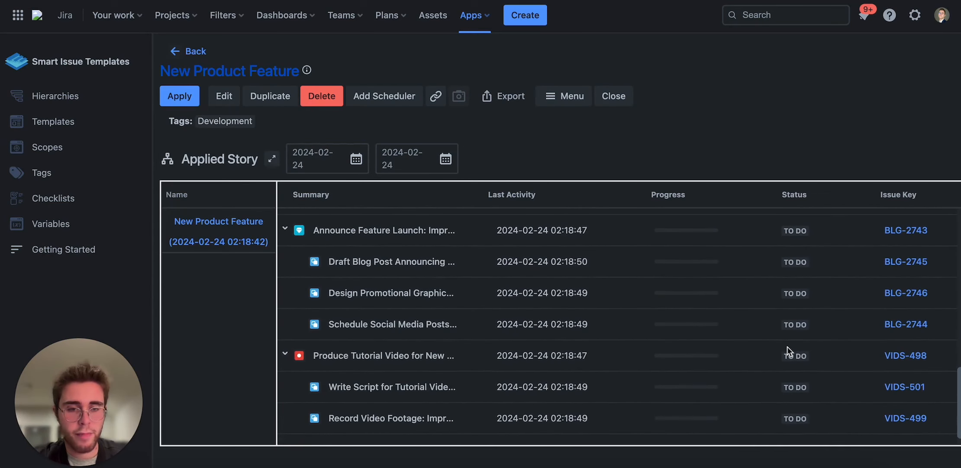
pyautogui.scroll(15, 802, 312)
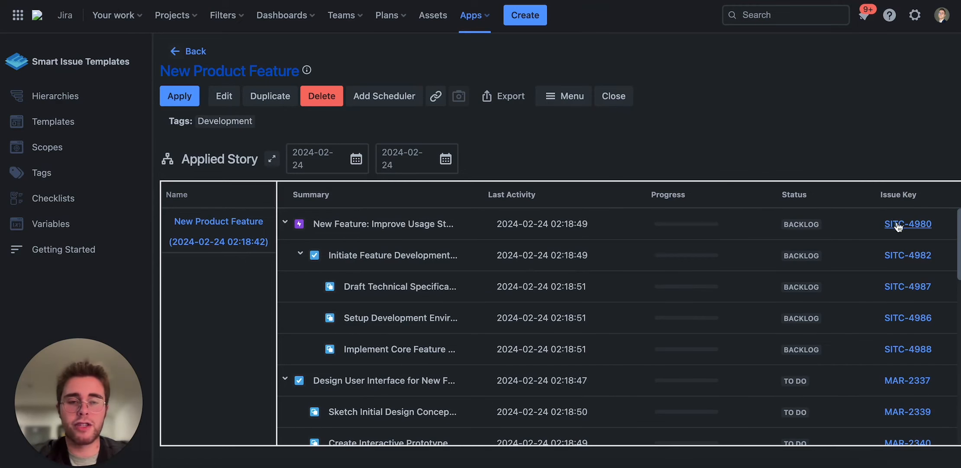
# Look through the applied issues again, from the feature development tasks down to the production deployment tasks.
pyautogui.scroll(-1, 894, 263)
pyautogui.scroll(-5, 893, 263)
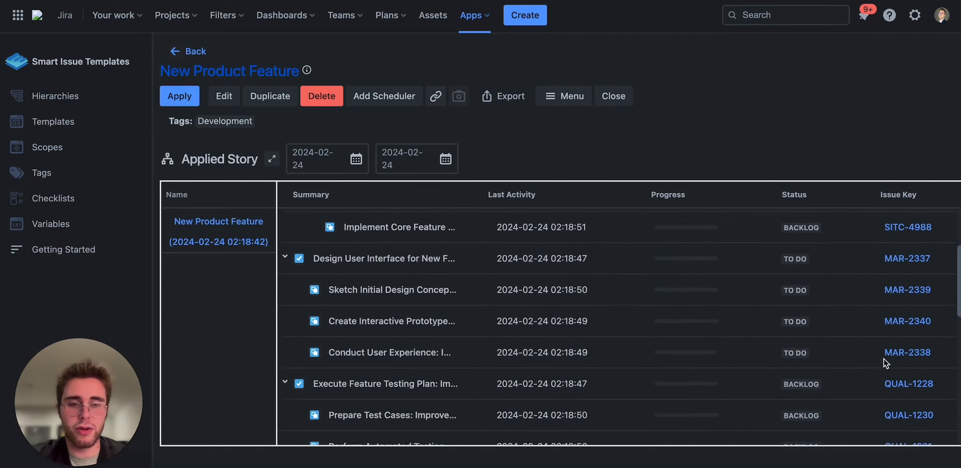
pyautogui.scroll(3, 856, 293)
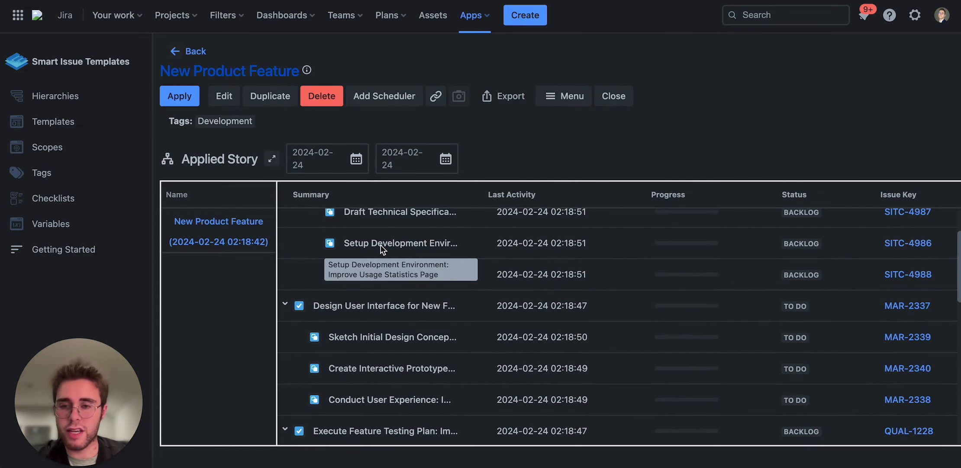
pyautogui.scroll(-6, 381, 248)
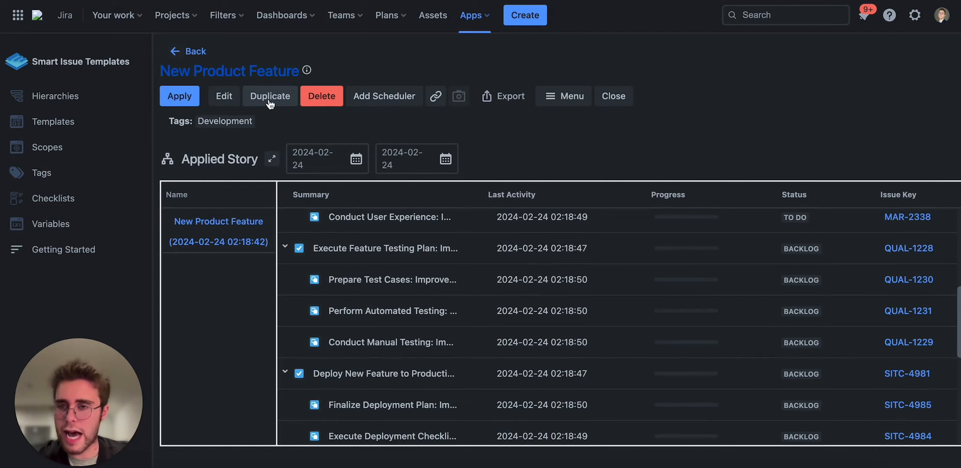
# Start a scheduler for the New Product Feature hierarchy and set its day of the week to 1-5.
pyautogui.click(381, 95)
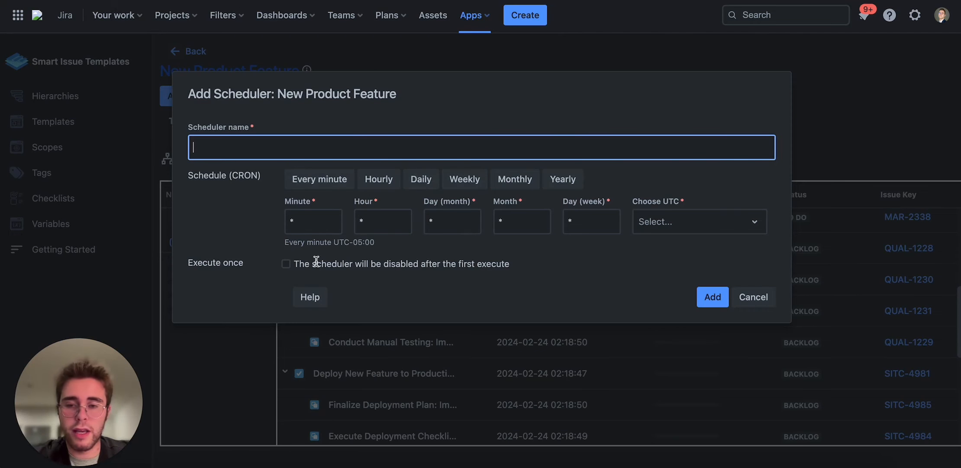
pyautogui.click(382, 219)
pyautogui.click(456, 217)
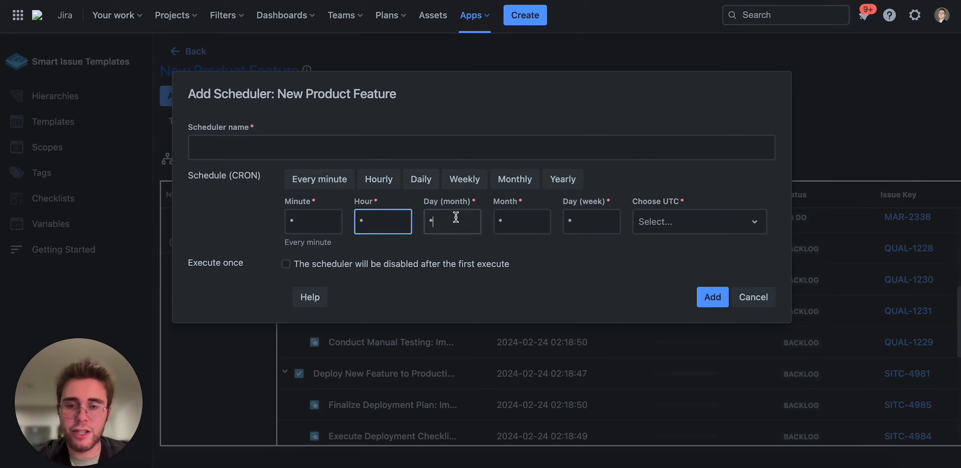
pyautogui.click(576, 215)
pyautogui.press('BackSpace')
pyautogui.write('1')
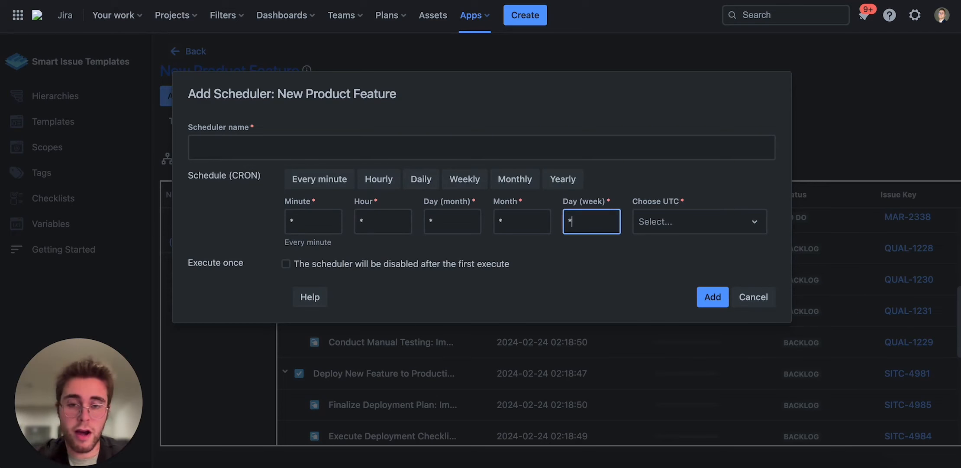
pyautogui.write('-5')
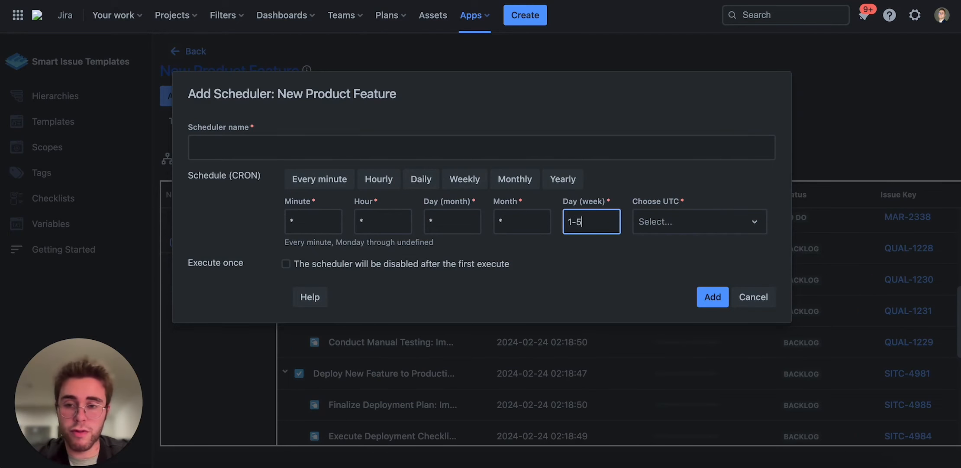
pyautogui.click(591, 266)
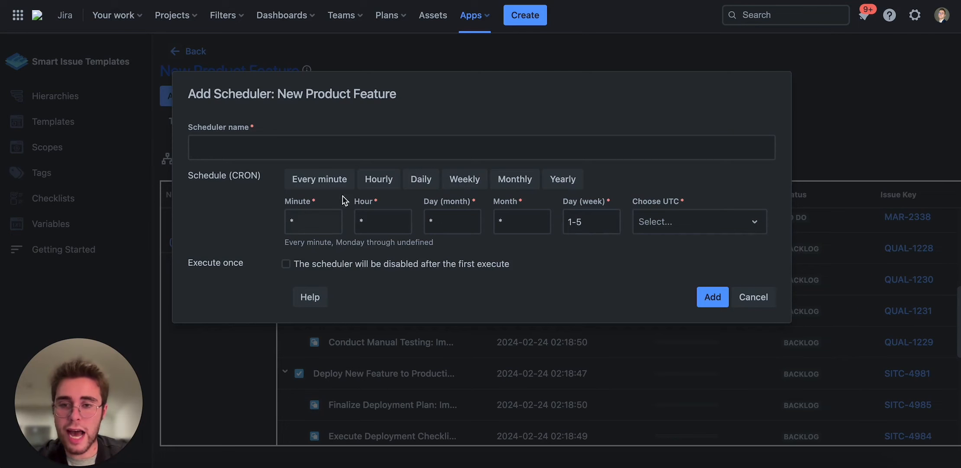
# Try the hourly, daily and weekly presets for the scheduler's CRON schedule.
pyautogui.click(382, 182)
pyautogui.click(420, 184)
pyautogui.click(464, 181)
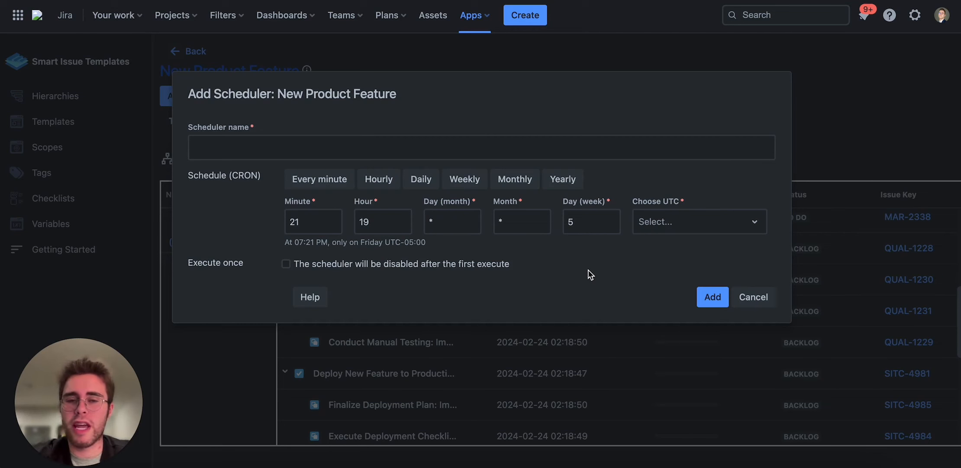
# View the UTC time zones available for the schedule and cancel the scheduler without adding it.
pyautogui.click(679, 224)
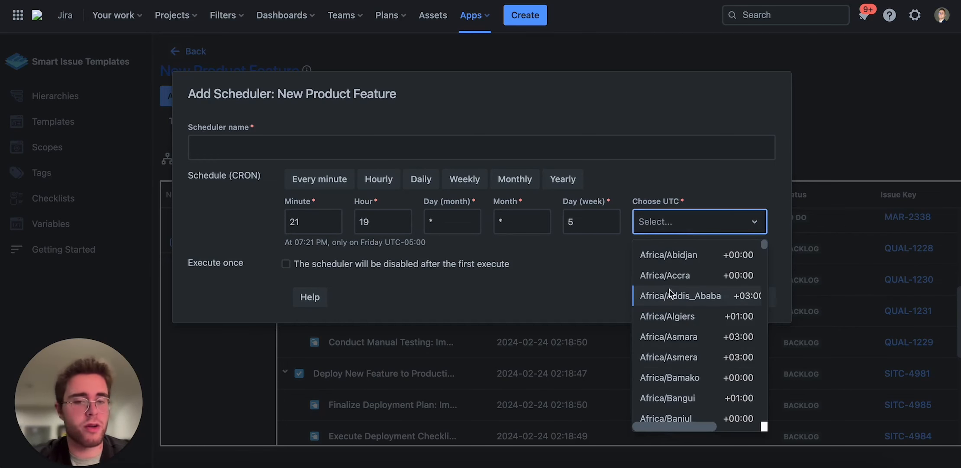
pyautogui.click(604, 292)
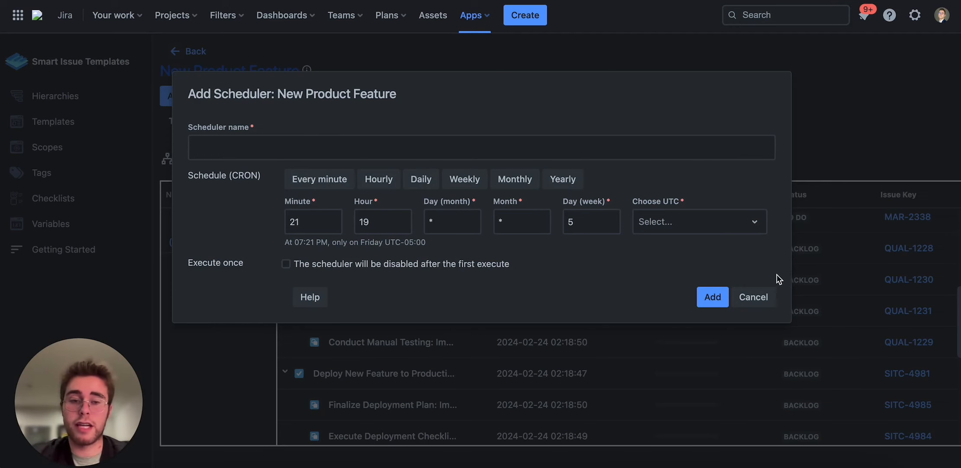
pyautogui.click(756, 299)
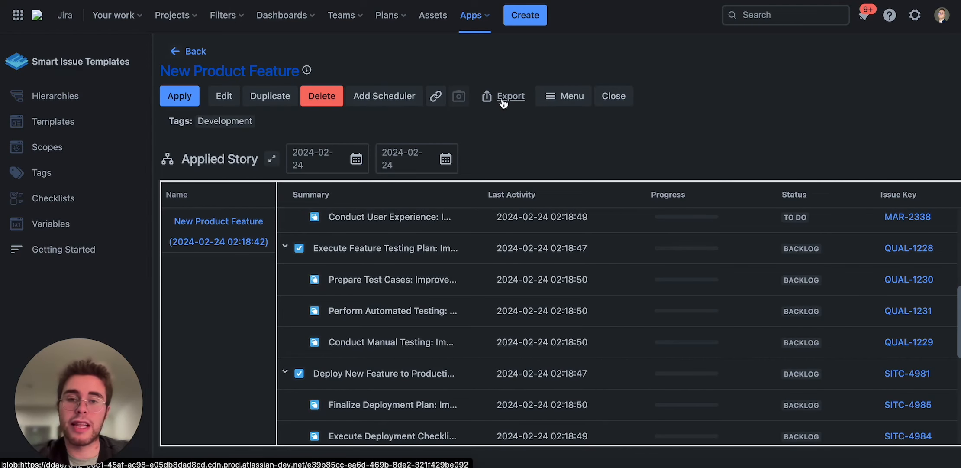
# Close the New Product Feature hierarchy and check its additional actions in the Weekly folder's hierarchy list.
pyautogui.click(567, 96)
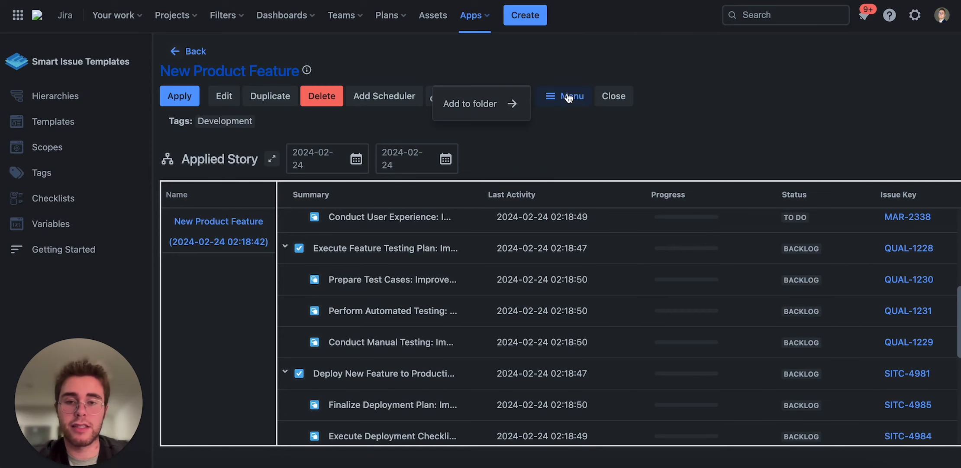
pyautogui.click(550, 137)
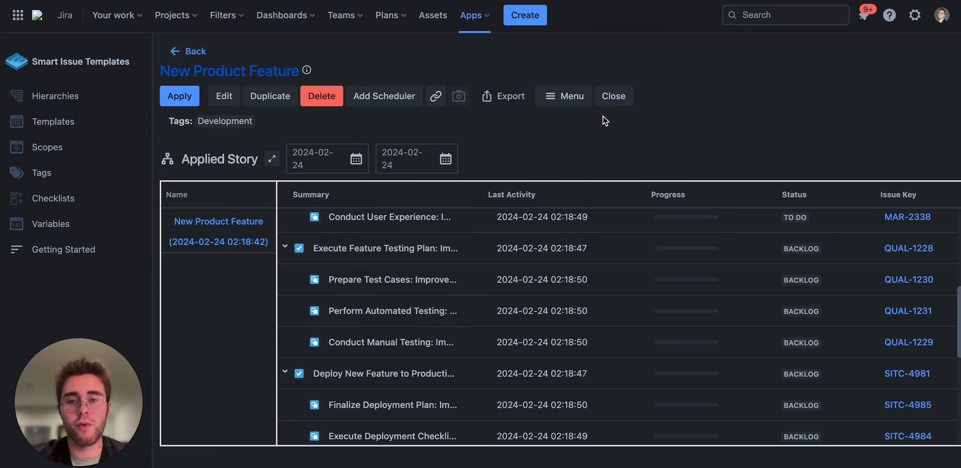
pyautogui.click(610, 98)
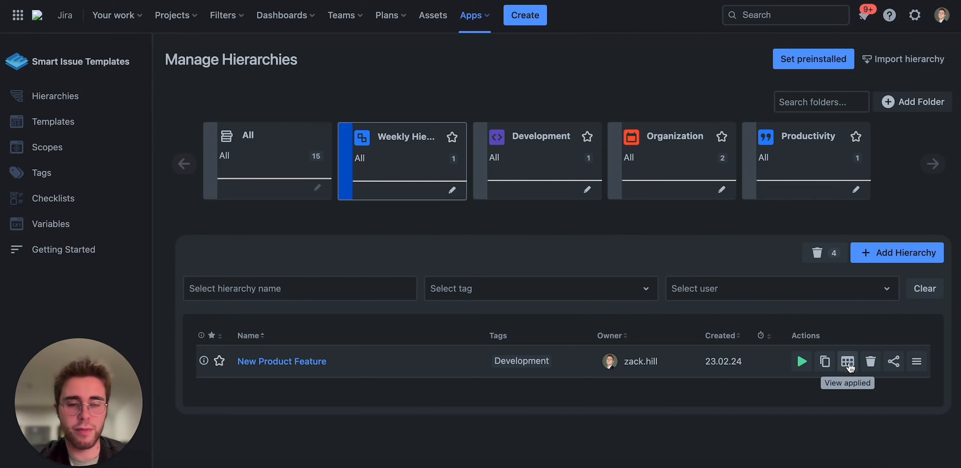
pyautogui.click(914, 363)
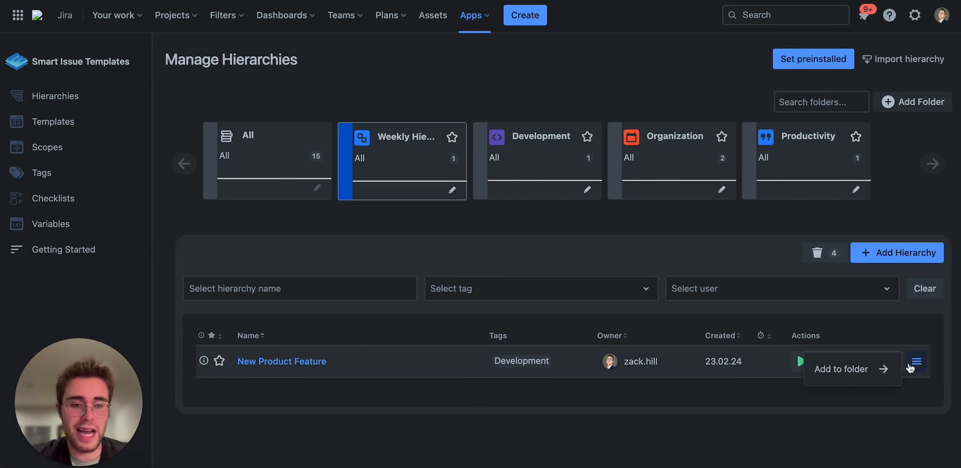
pyautogui.click(760, 386)
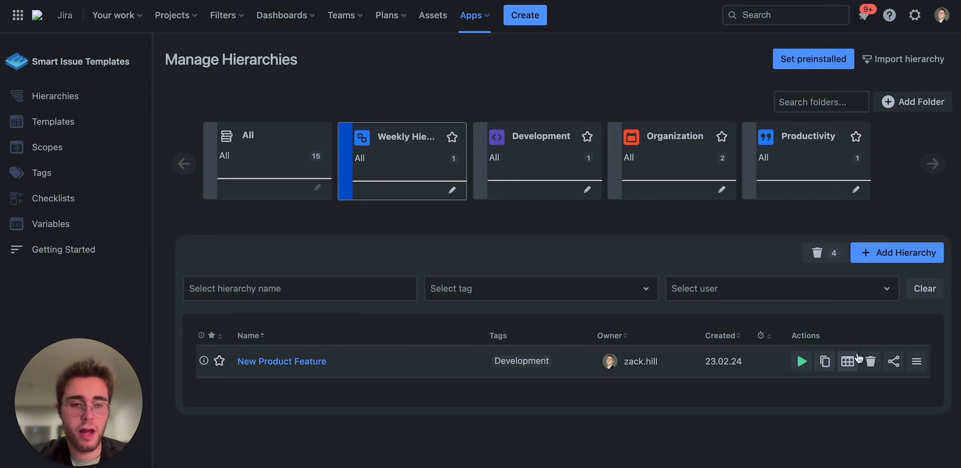
# Open the sharing settings of the New Product Feature hierarchy and add the first colleague from the user list.
pyautogui.click(894, 361)
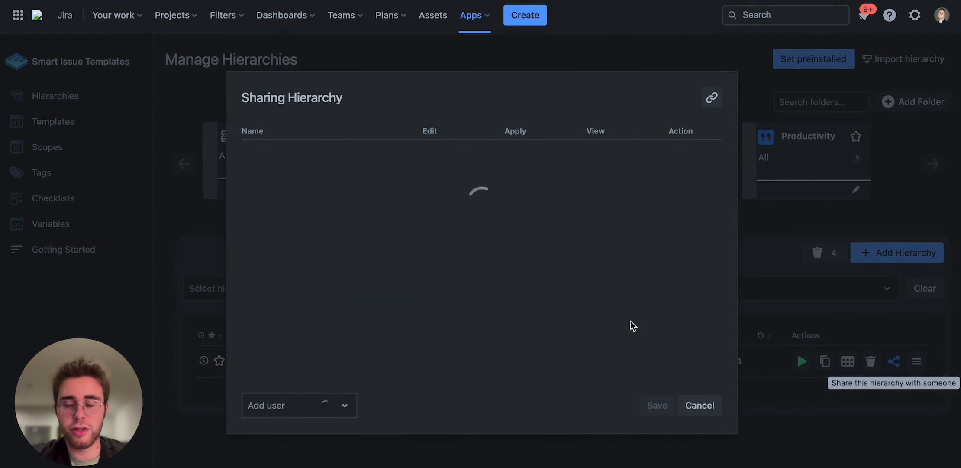
pyautogui.click(341, 404)
pyautogui.click(341, 405)
pyautogui.click(342, 405)
pyautogui.scroll(-10, 335, 300)
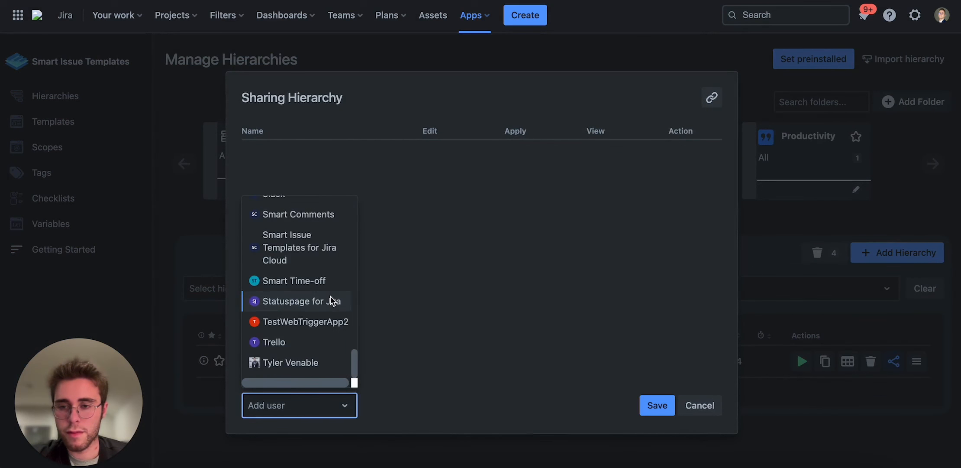
pyautogui.scroll(10, 329, 301)
pyautogui.scroll(-8, 301, 295)
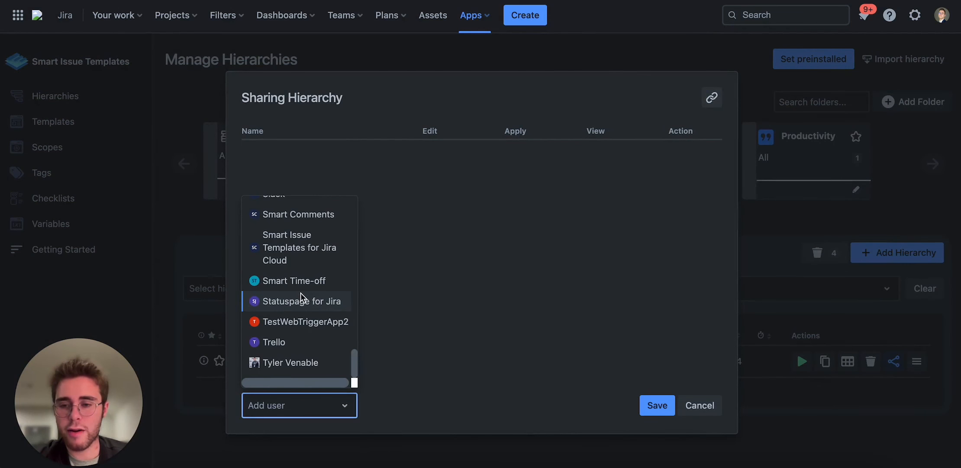
pyautogui.scroll(2, 300, 295)
pyautogui.scroll(8, 300, 292)
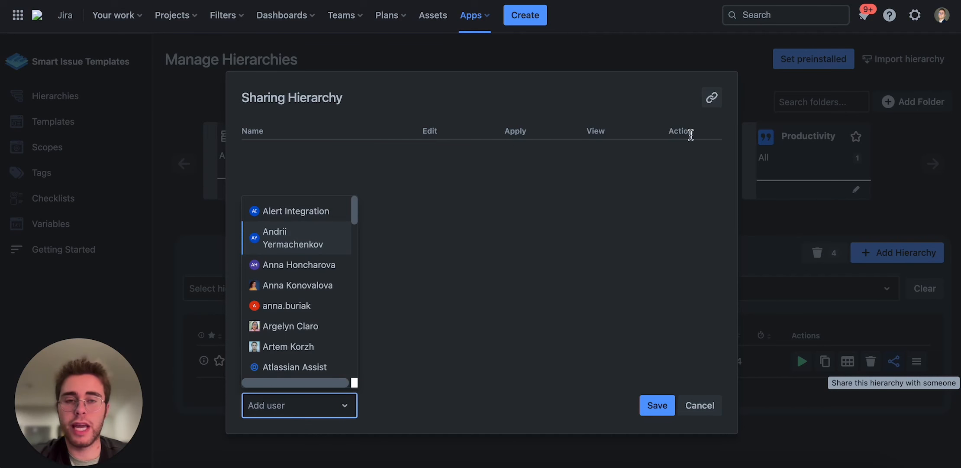
pyautogui.scroll(-1, 332, 278)
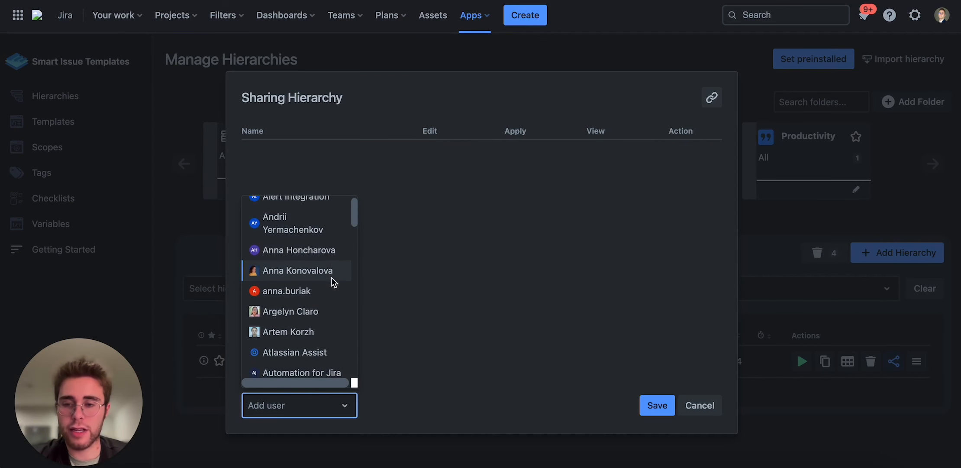
pyautogui.click(290, 276)
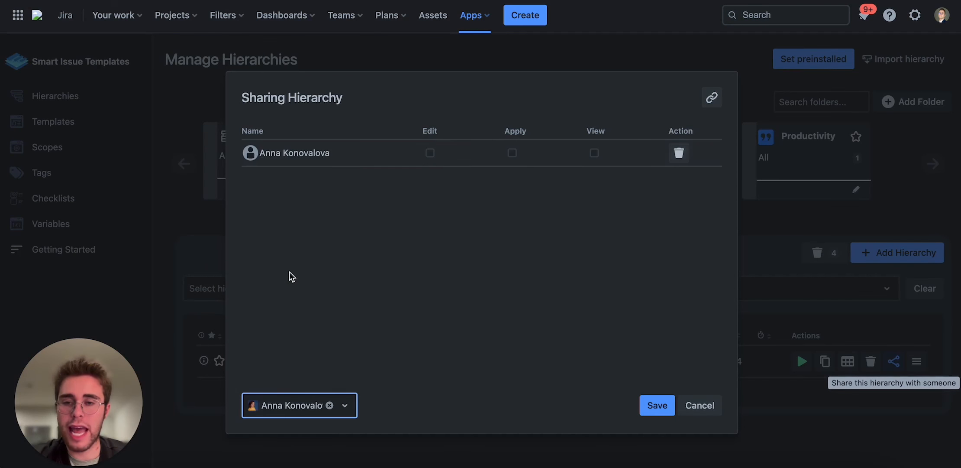
# Grant the added colleague Edit, Apply and View permissions on the hierarchy and save the sharing settings.
pyautogui.click(430, 152)
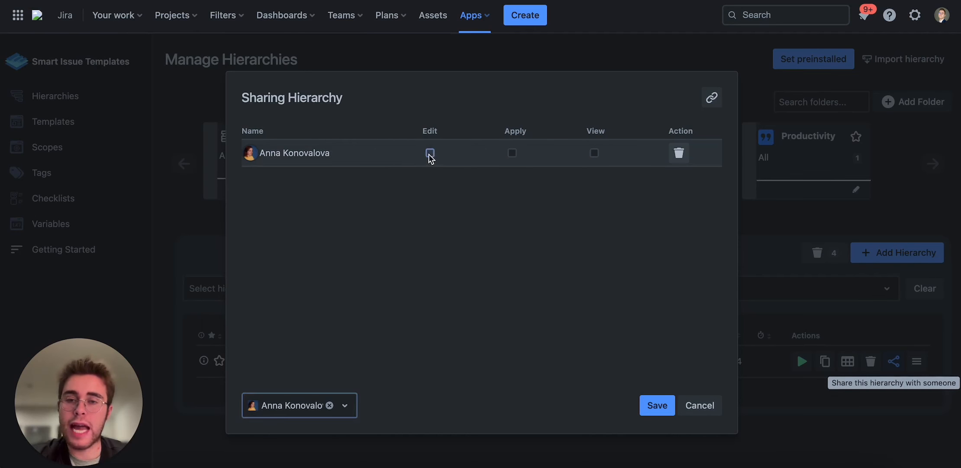
pyautogui.click(513, 153)
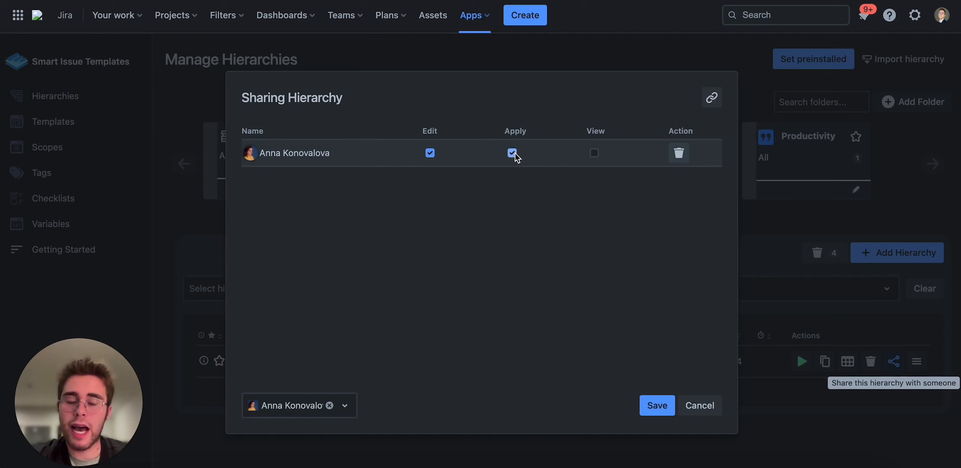
pyautogui.click(595, 154)
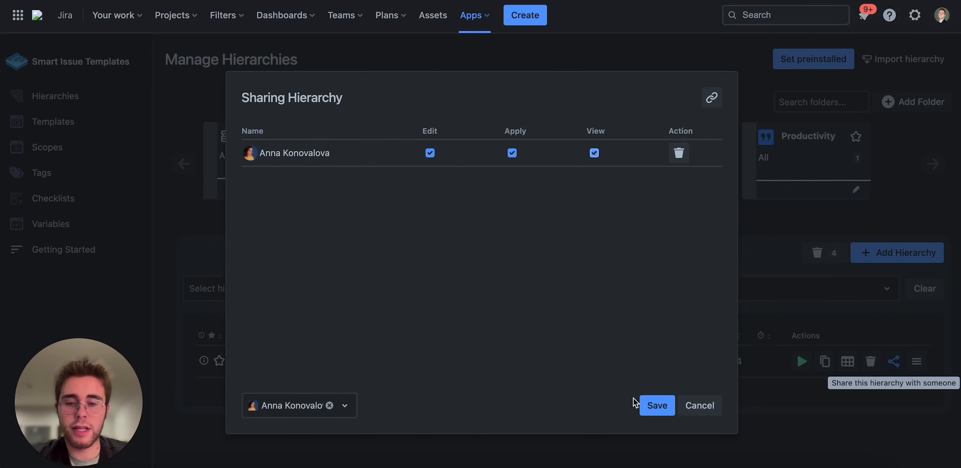
pyautogui.click(653, 408)
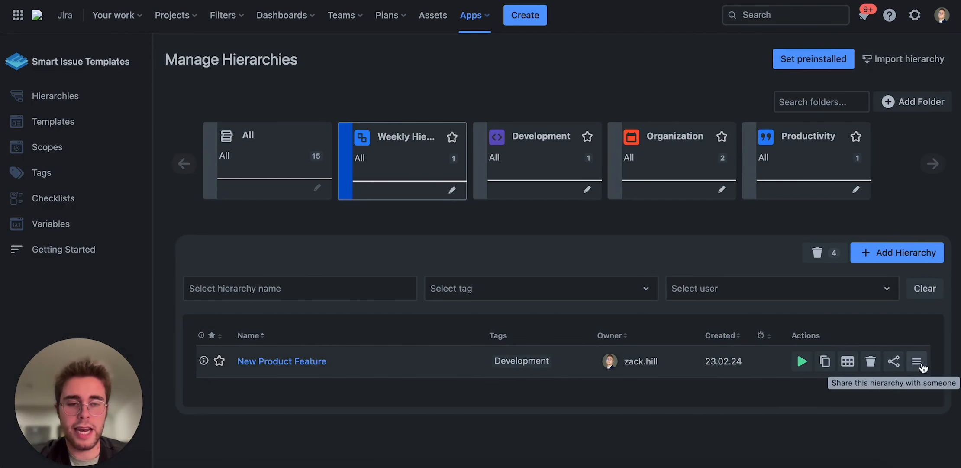
# Share the New Product Feature hierarchy with a second colleague with only the View permission, and save.
pyautogui.click(895, 361)
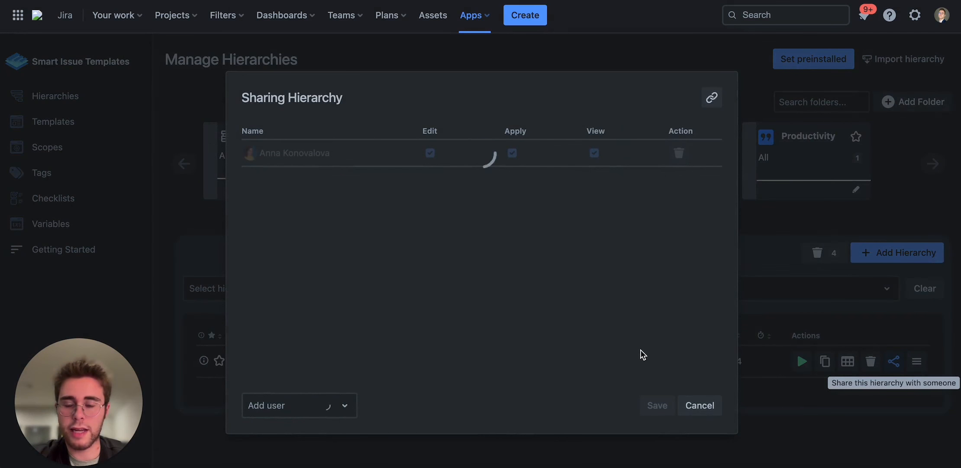
pyautogui.click(340, 406)
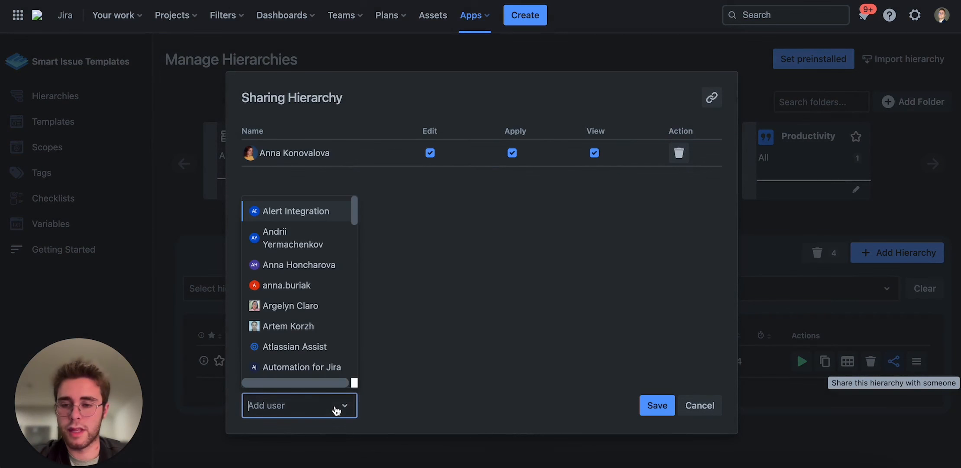
pyautogui.click(323, 329)
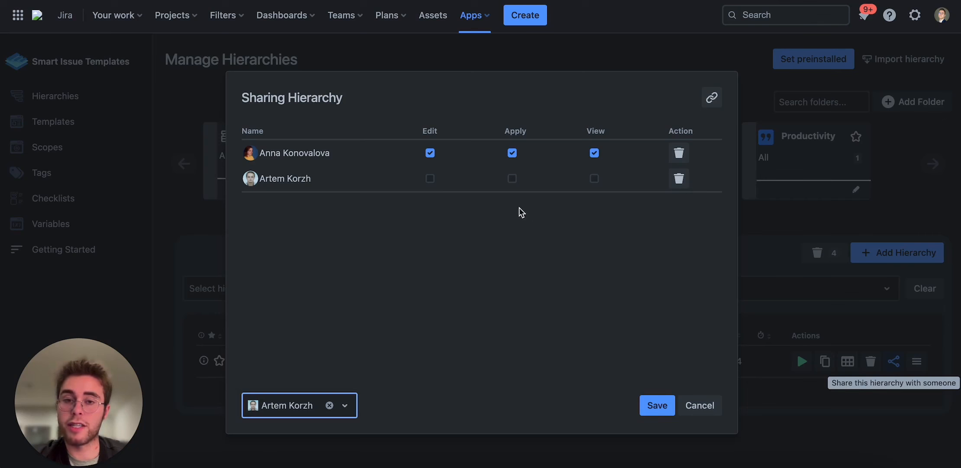
pyautogui.click(595, 178)
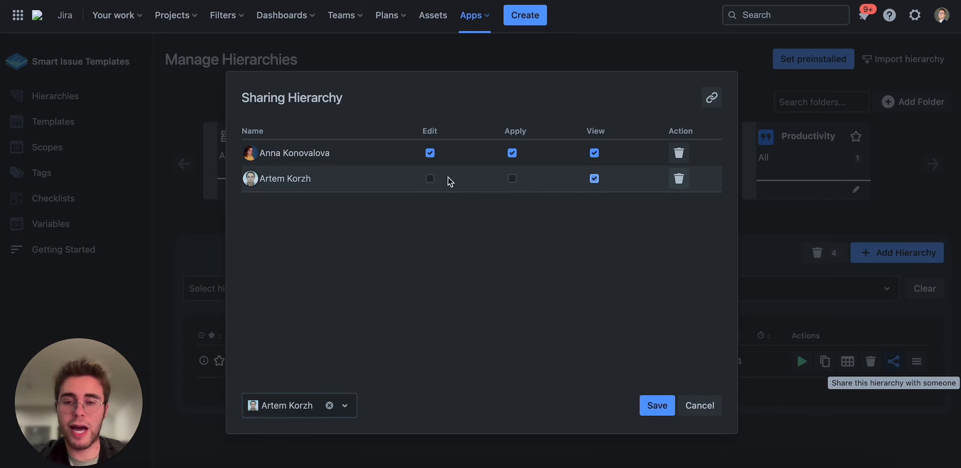
pyautogui.click(654, 406)
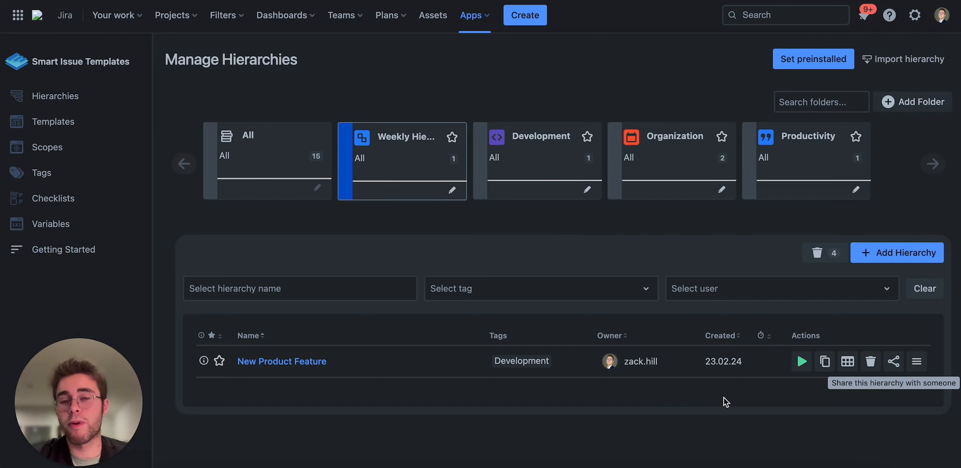
# Review the saved sharing permissions of the New Product Feature hierarchy and leave them without changes.
pyautogui.click(894, 361)
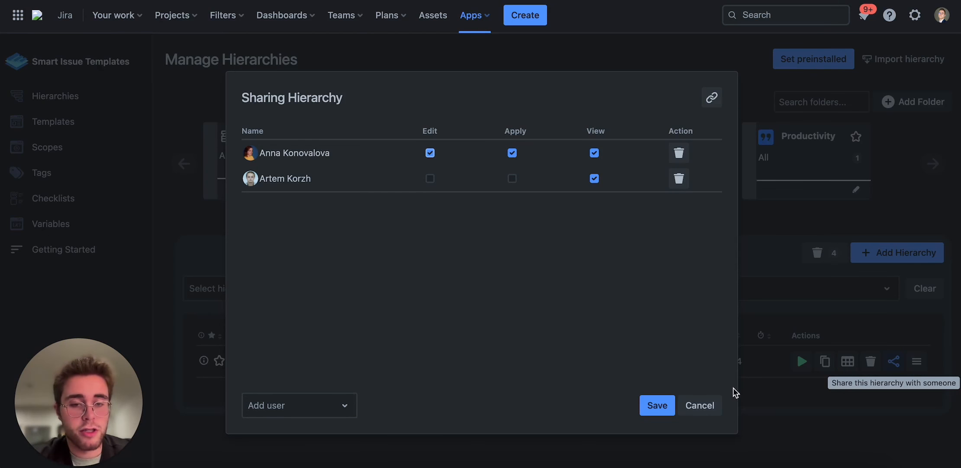
pyautogui.click(706, 404)
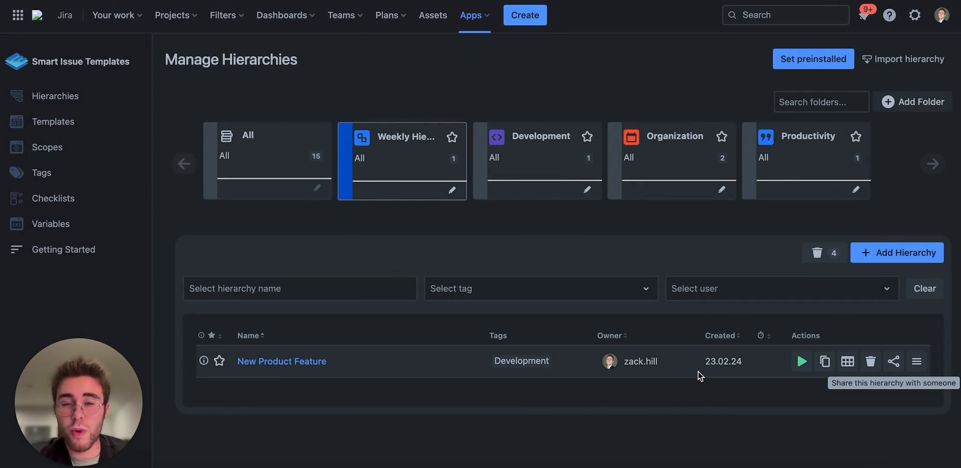